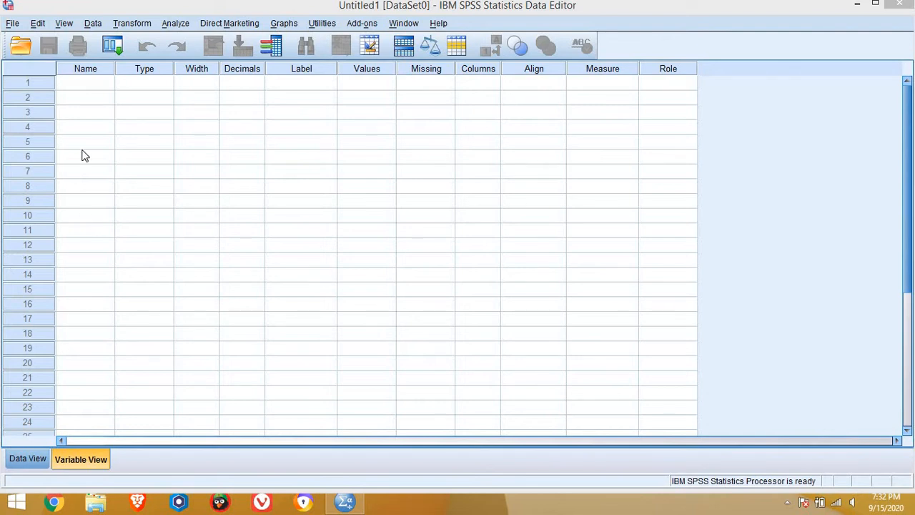
Define the first two variables, named S.No and Gender
{"action": "left_click", "coordinate": [83, 83]}
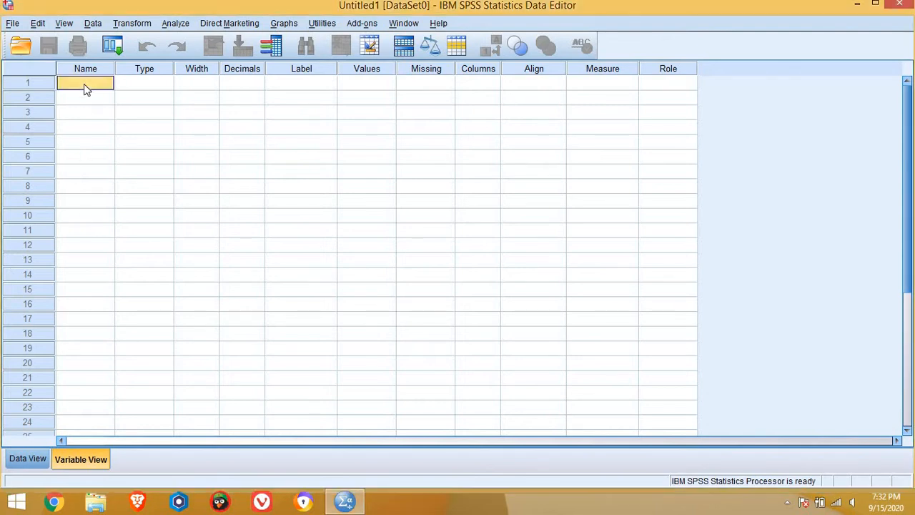
{"action": "type", "text": "S"}
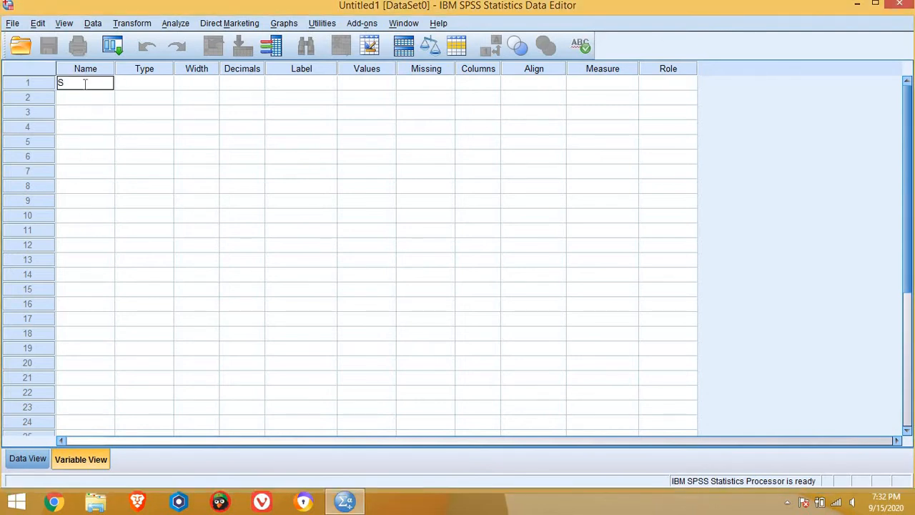
{"action": "type", "text": ".No"}
{"action": "left_click", "coordinate": [84, 97]}
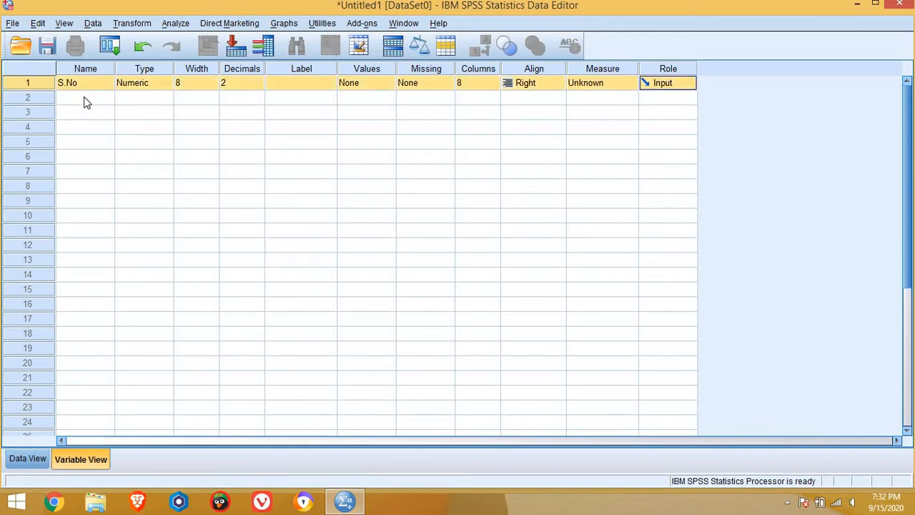
{"action": "left_click", "coordinate": [83, 97]}
{"action": "type", "text": "G"}
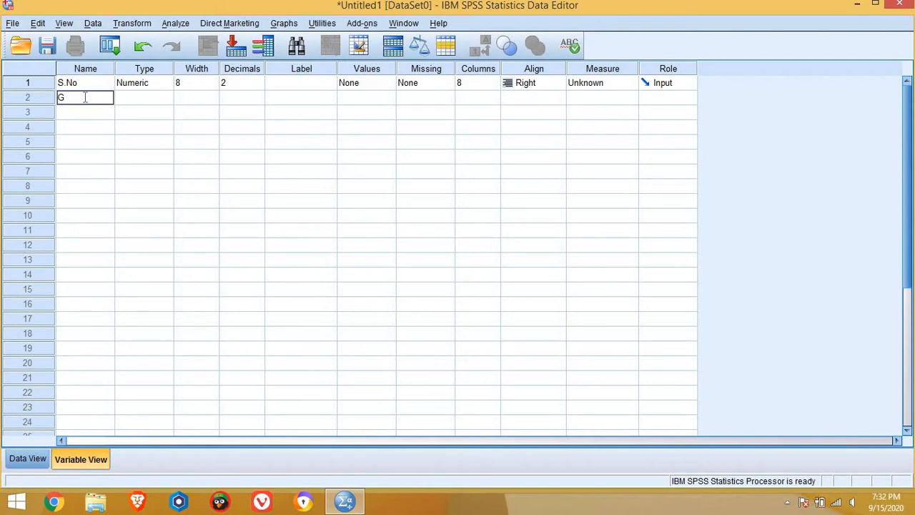
{"action": "type", "text": "ender"}
Add a third variable named Group and a fourth named Scores
{"action": "left_click", "coordinate": [86, 117]}
{"action": "left_click", "coordinate": [87, 118]}
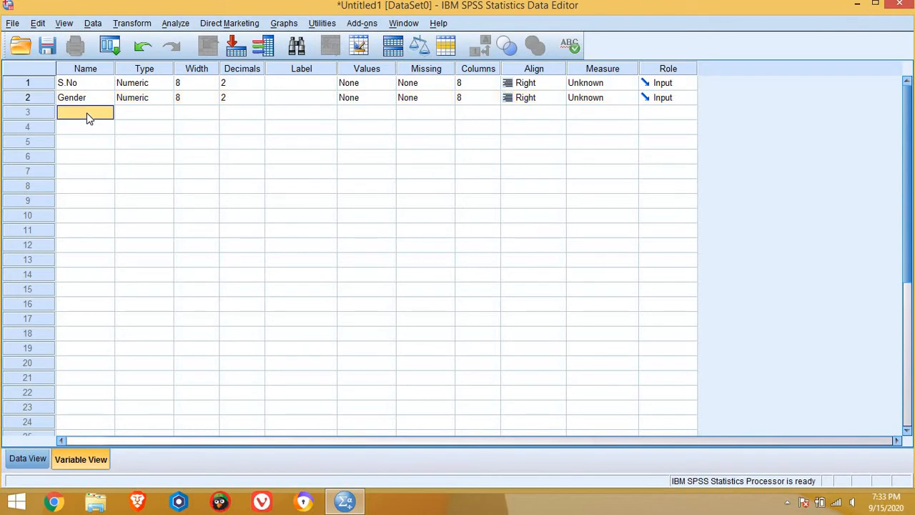
{"action": "type", "text": "Group"}
{"action": "key", "text": "Return"}
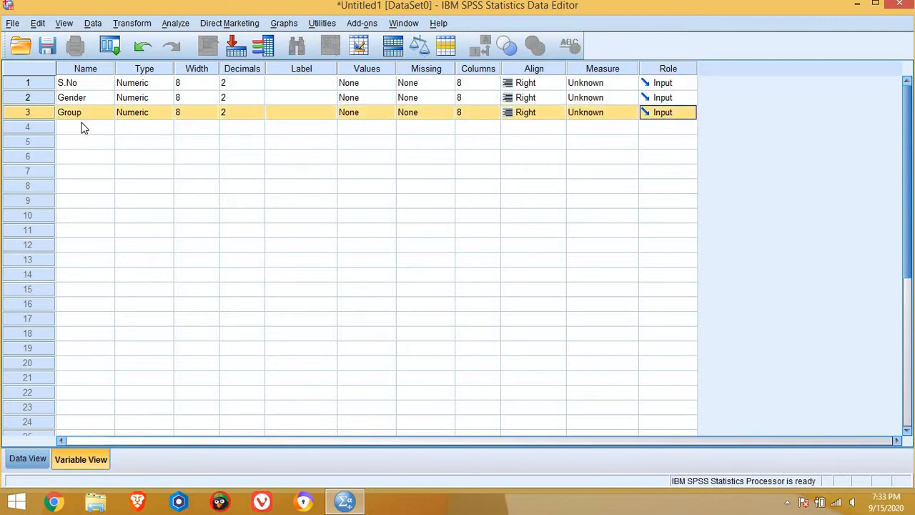
{"action": "left_click", "coordinate": [82, 129]}
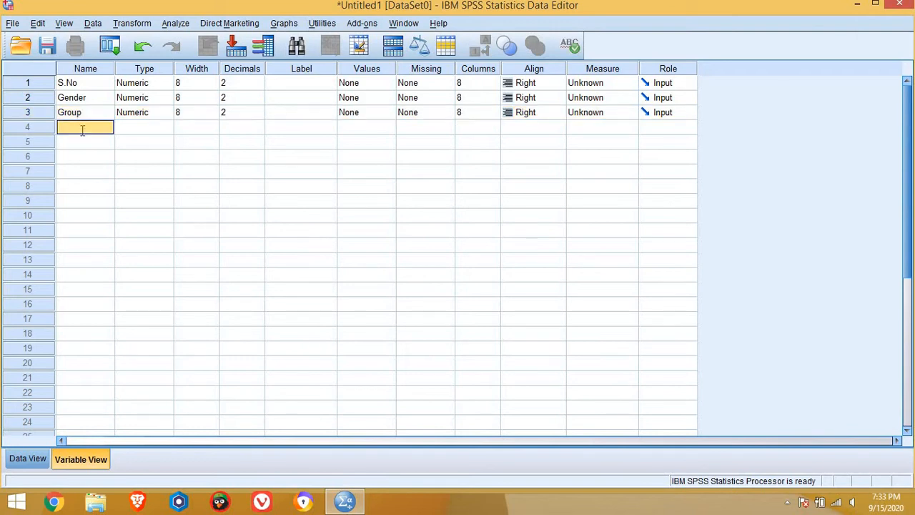
{"action": "type", "text": "Scores"}
{"action": "left_click", "coordinate": [131, 150]}
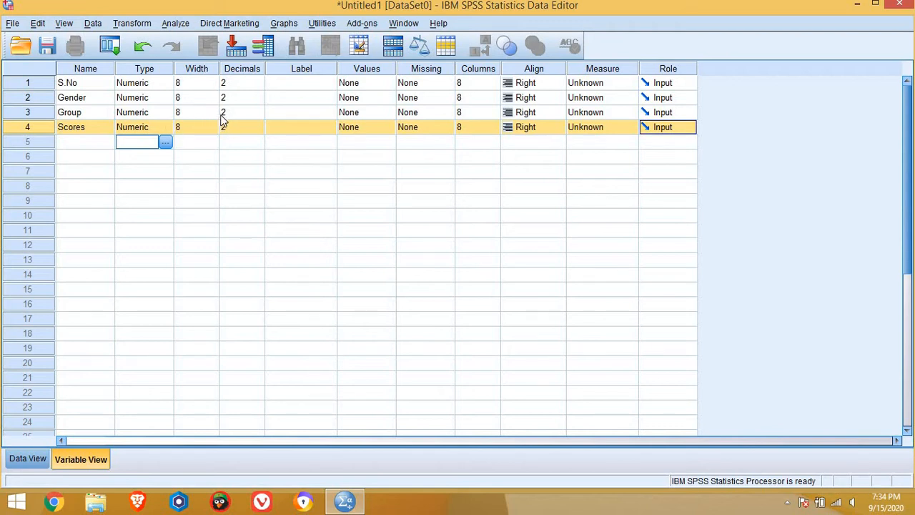
Set the decimals to 0 for the S.No, Gender, Group and Scores variables
{"action": "left_click", "coordinate": [258, 83]}
{"action": "left_click", "coordinate": [258, 83]}
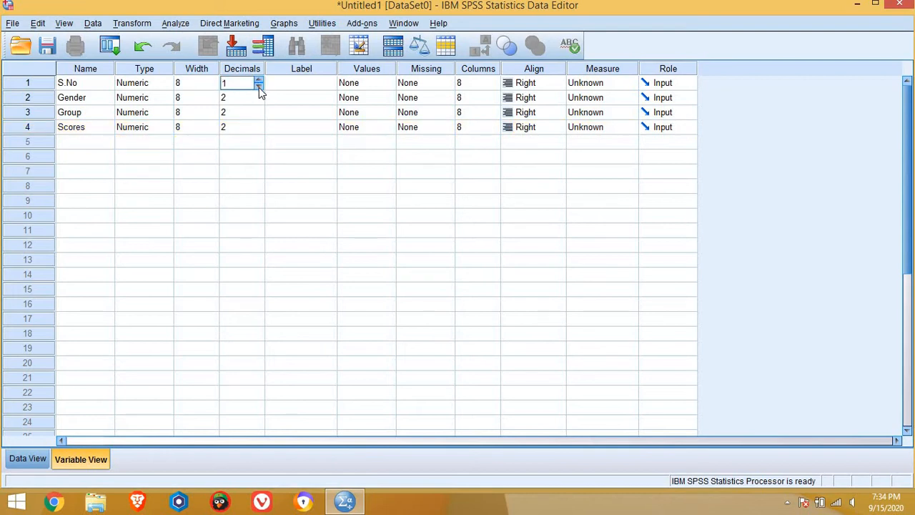
{"action": "left_click", "coordinate": [259, 86]}
{"action": "double_click", "coordinate": [259, 102]}
{"action": "left_click", "coordinate": [258, 101]}
{"action": "double_click", "coordinate": [259, 116]}
{"action": "left_click", "coordinate": [259, 116]}
{"action": "double_click", "coordinate": [256, 126]}
{"action": "left_click", "coordinate": [258, 131]}
{"action": "left_click", "coordinate": [257, 131]}
{"action": "left_click", "coordinate": [258, 130]}
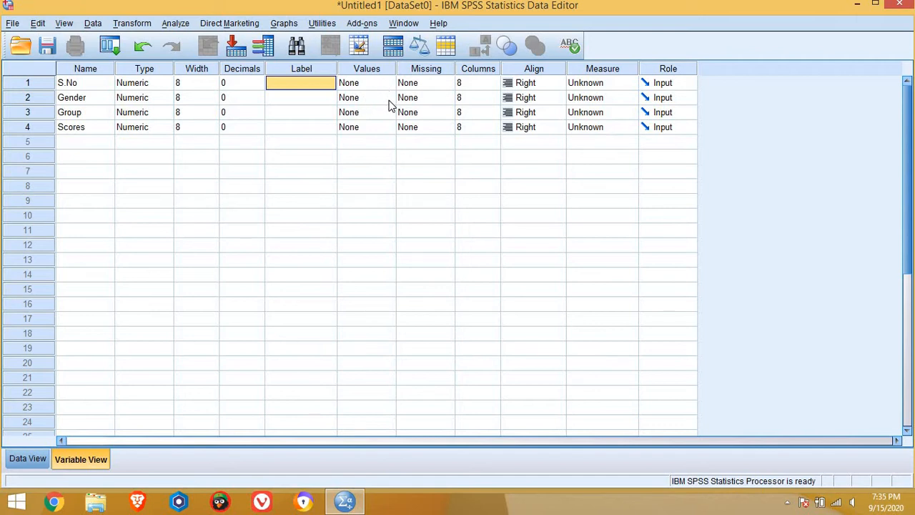
Open the value labels of the Gender variable and add value 1 with the label Female
{"action": "left_click", "coordinate": [388, 101]}
{"action": "left_click", "coordinate": [391, 100]}
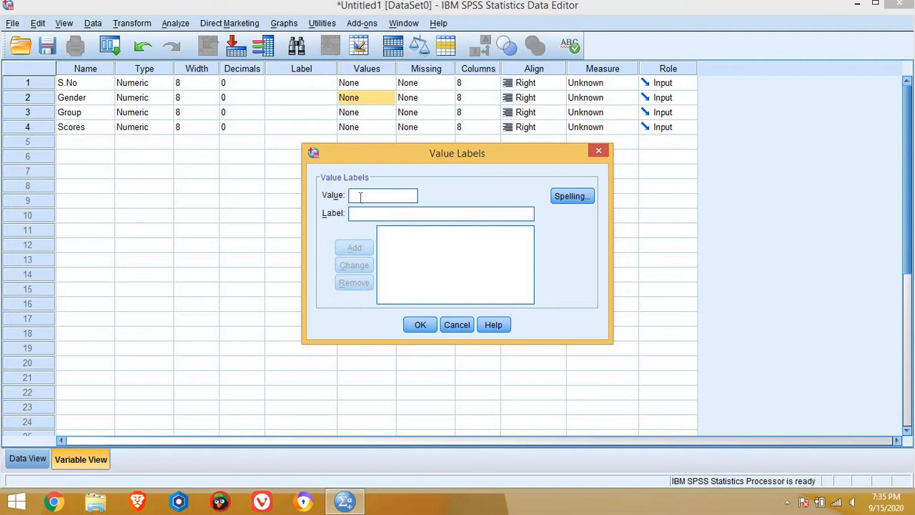
{"action": "type", "text": "1"}
{"action": "left_click", "coordinate": [362, 215]}
{"action": "type", "text": "Fem"}
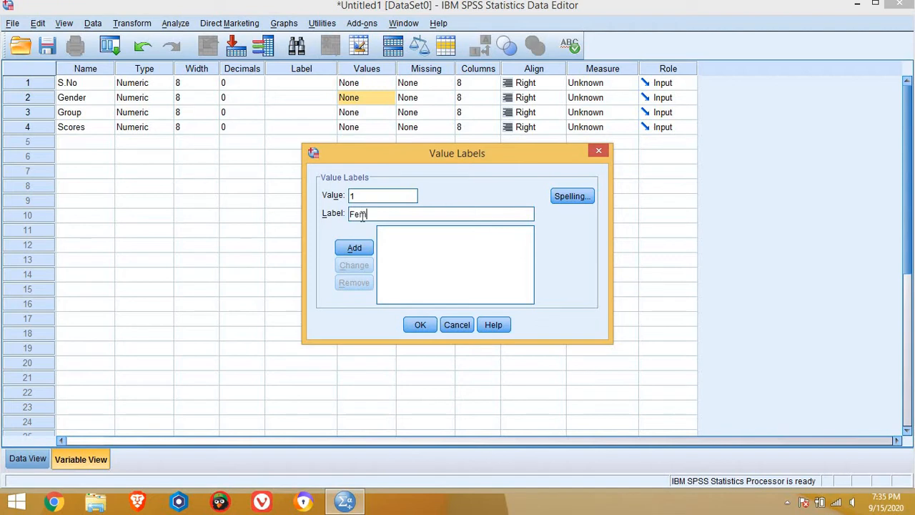
{"action": "type", "text": "ale"}
{"action": "left_click", "coordinate": [357, 252]}
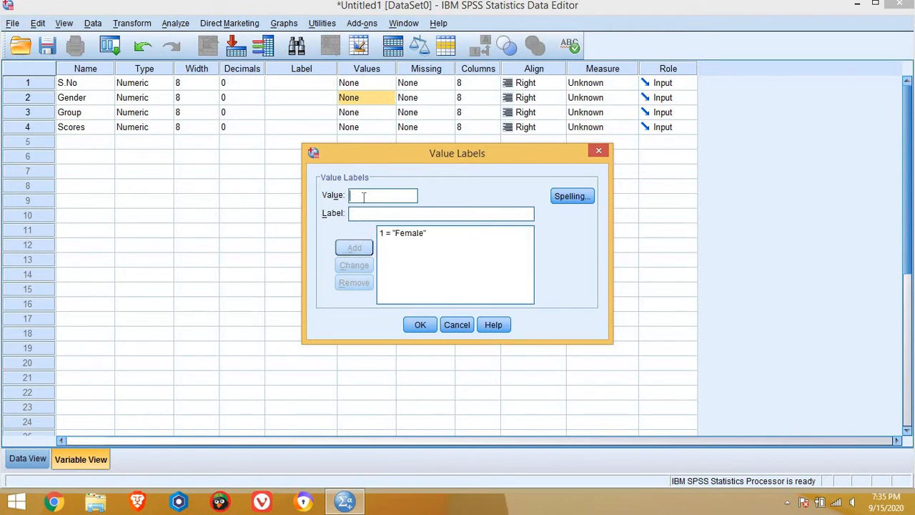
Add value 2 with the label Male for Gender and confirm the value labels
{"action": "type", "text": "2"}
{"action": "left_click", "coordinate": [363, 212]}
{"action": "type", "text": "Male"}
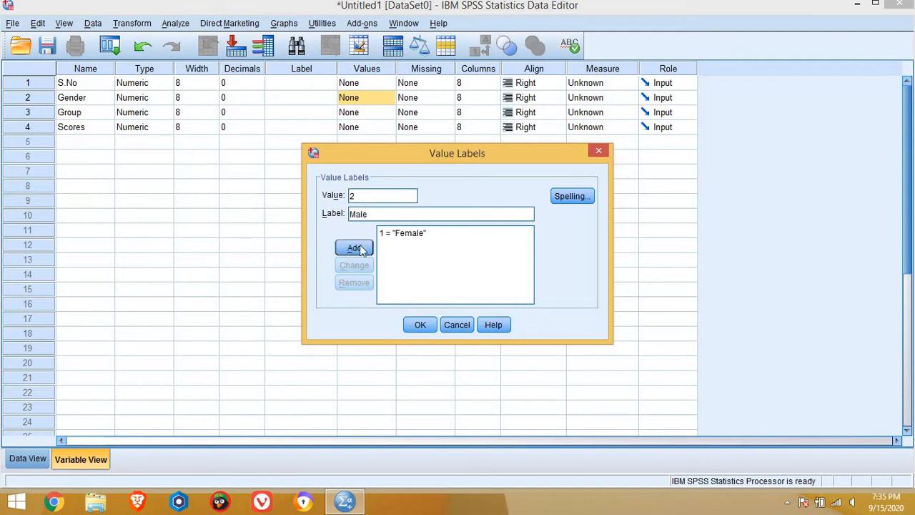
{"action": "left_click", "coordinate": [360, 247]}
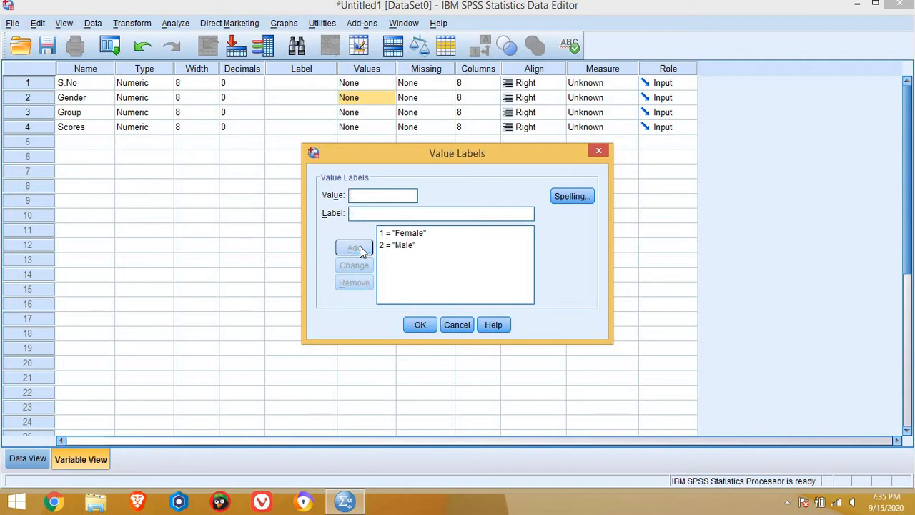
{"action": "left_click", "coordinate": [419, 323]}
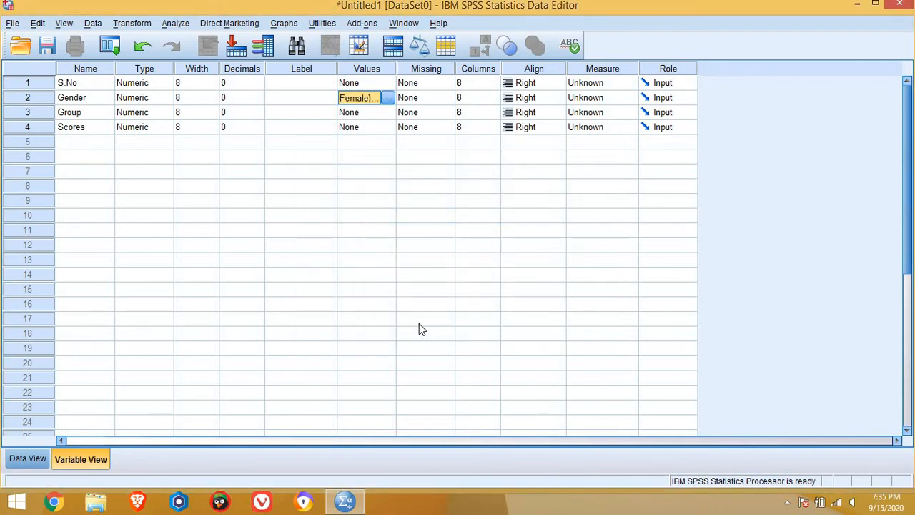
Open the value labels of the Group variable and add value 1 with the label Control
{"action": "left_click", "coordinate": [362, 114]}
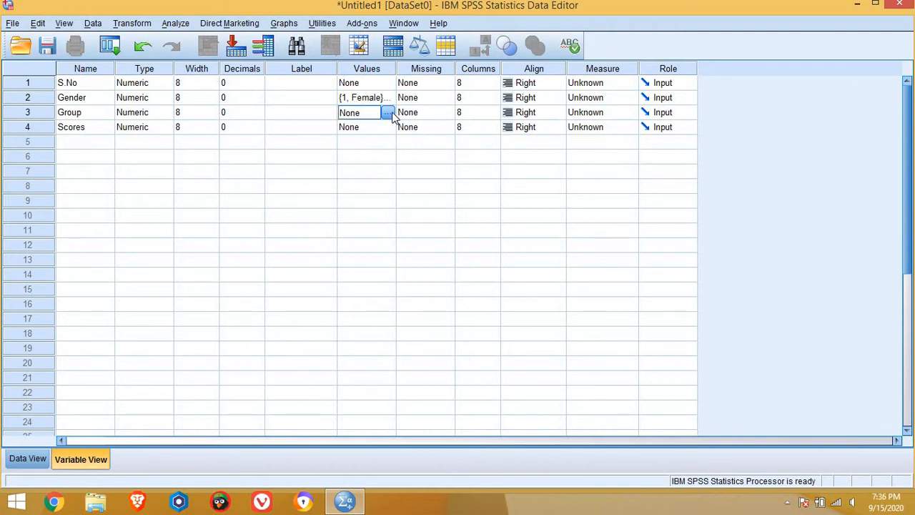
{"action": "left_click", "coordinate": [386, 113]}
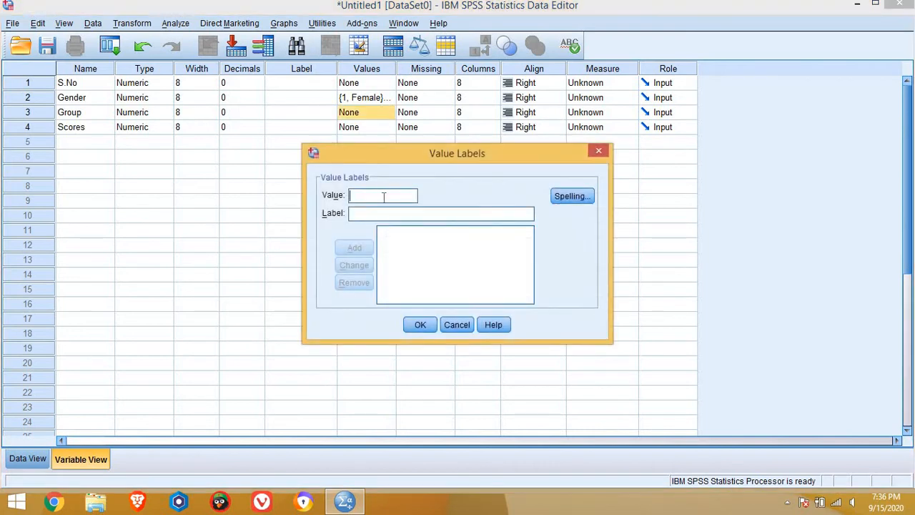
{"action": "type", "text": "1"}
{"action": "type", "text": "Con"}
{"action": "type", "text": "trol"}
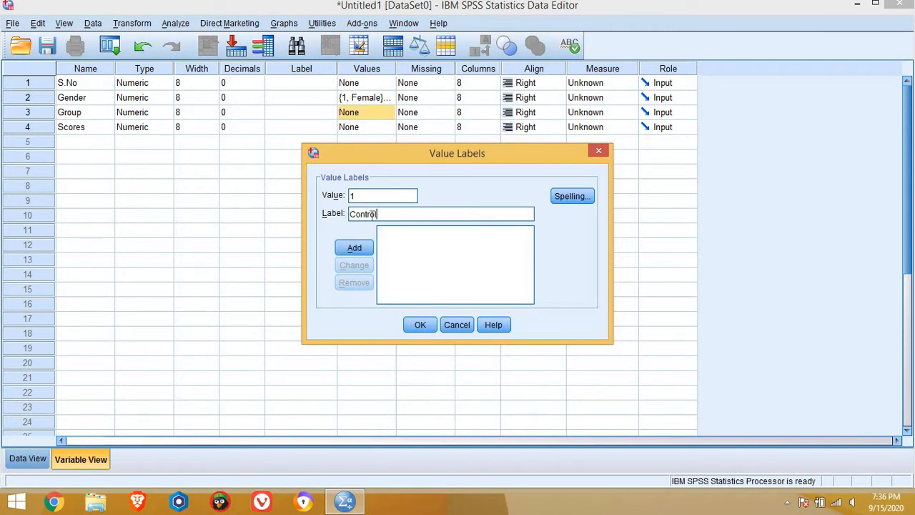
{"action": "left_click", "coordinate": [350, 247]}
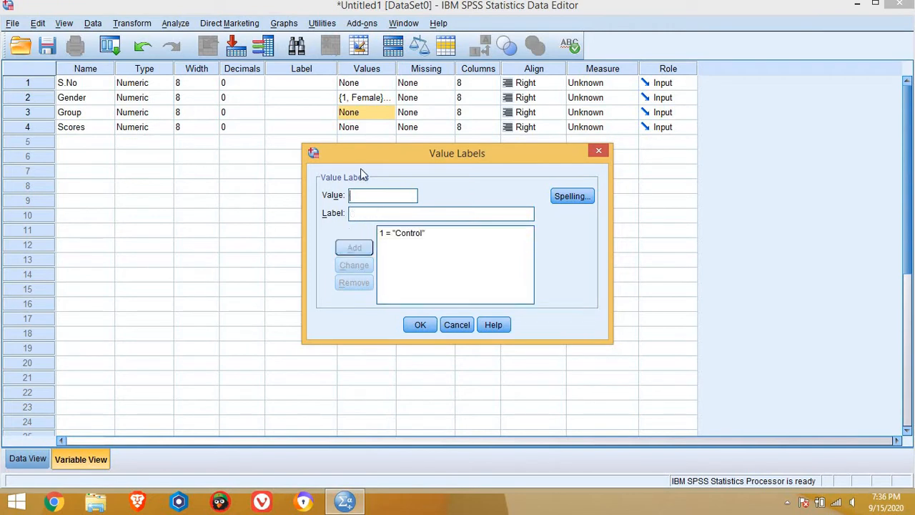
Add value 2 with the label Experimental for Group and confirm the value labels
{"action": "type", "text": "2"}
{"action": "left_click", "coordinate": [361, 212]}
{"action": "type", "text": "E"}
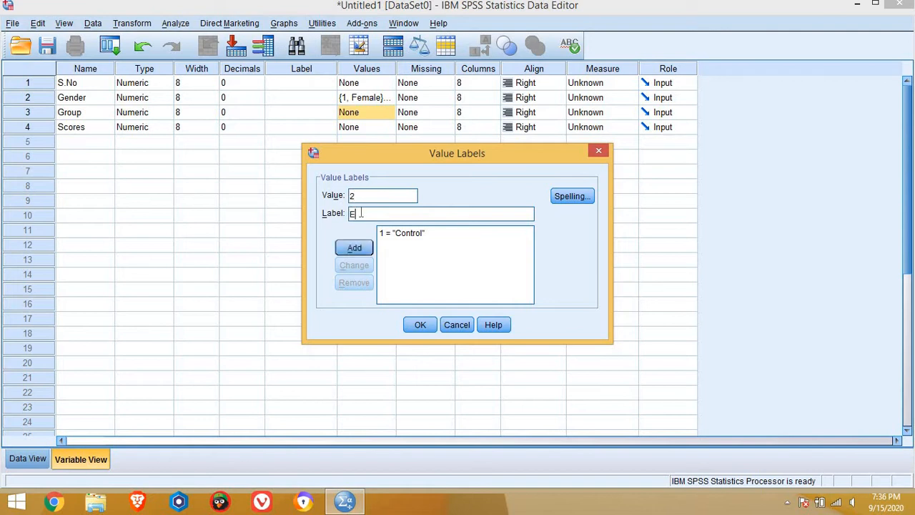
{"action": "type", "text": "xperimental"}
{"action": "left_click", "coordinate": [360, 248]}
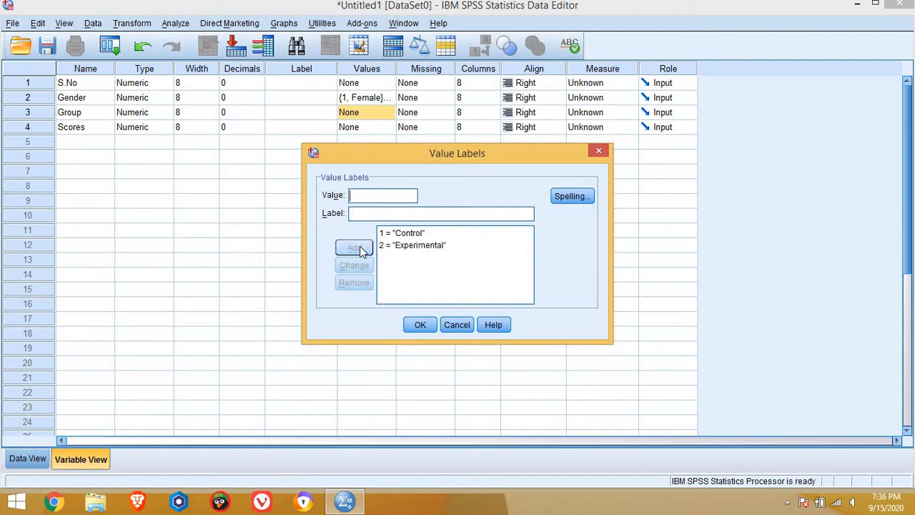
{"action": "left_click", "coordinate": [420, 325]}
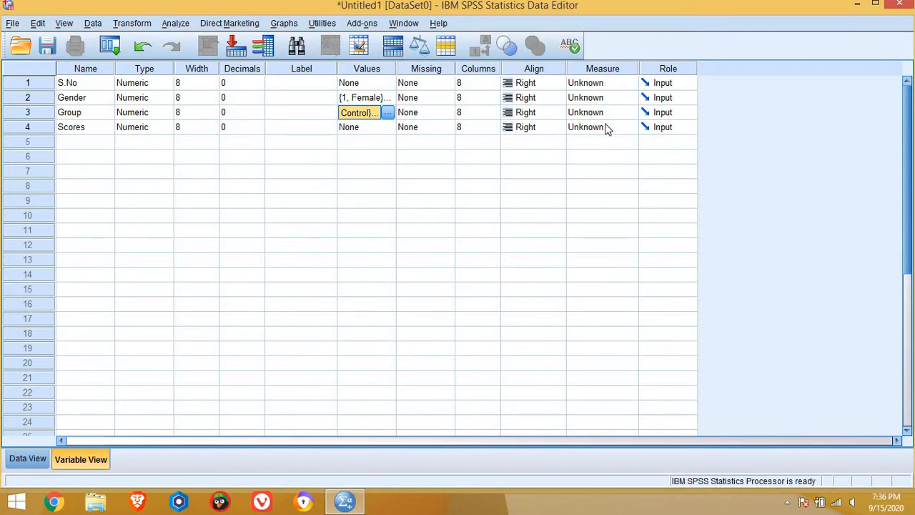
Set the measurement level to Nominal for S.No, Gender and Group, and to Scale for Scores
{"action": "left_click", "coordinate": [623, 84]}
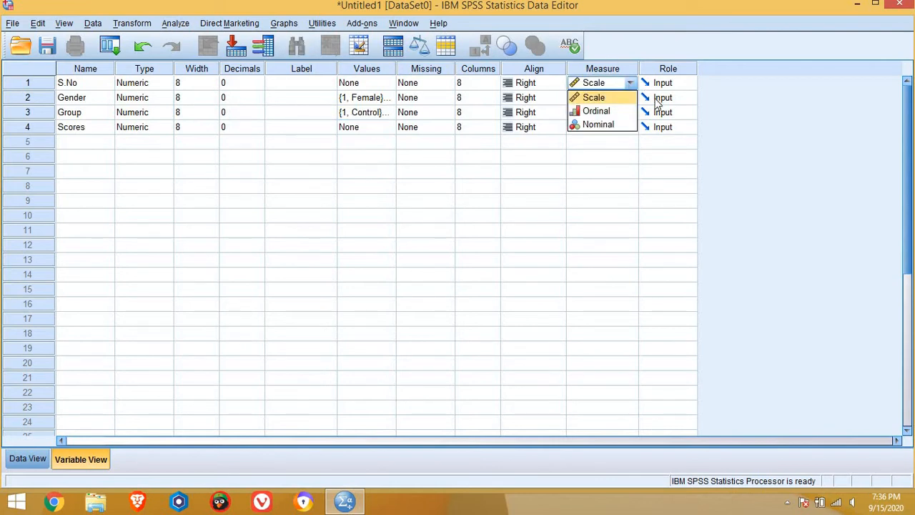
{"action": "left_click", "coordinate": [629, 84]}
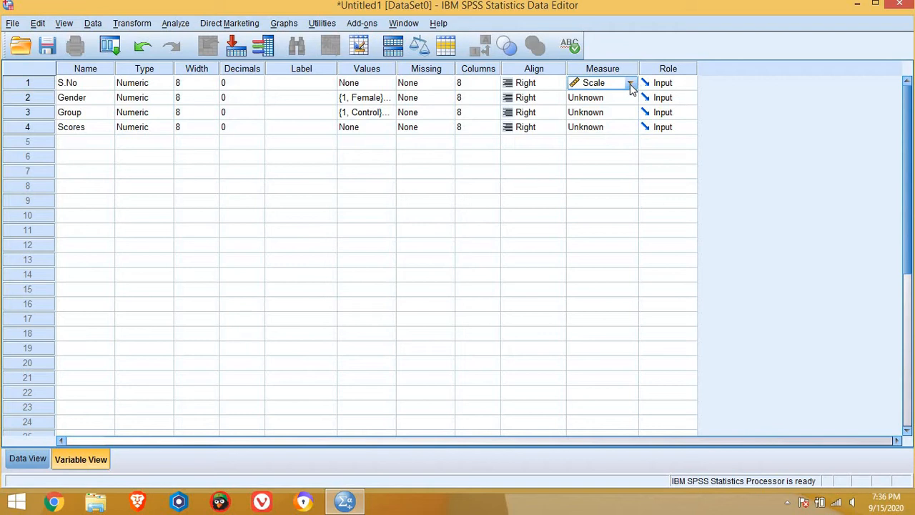
{"action": "left_click", "coordinate": [629, 84]}
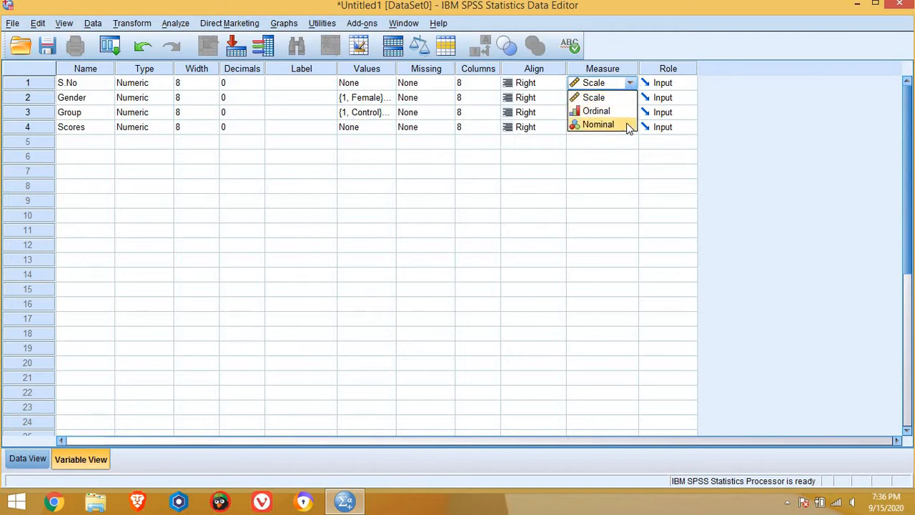
{"action": "left_click", "coordinate": [628, 125]}
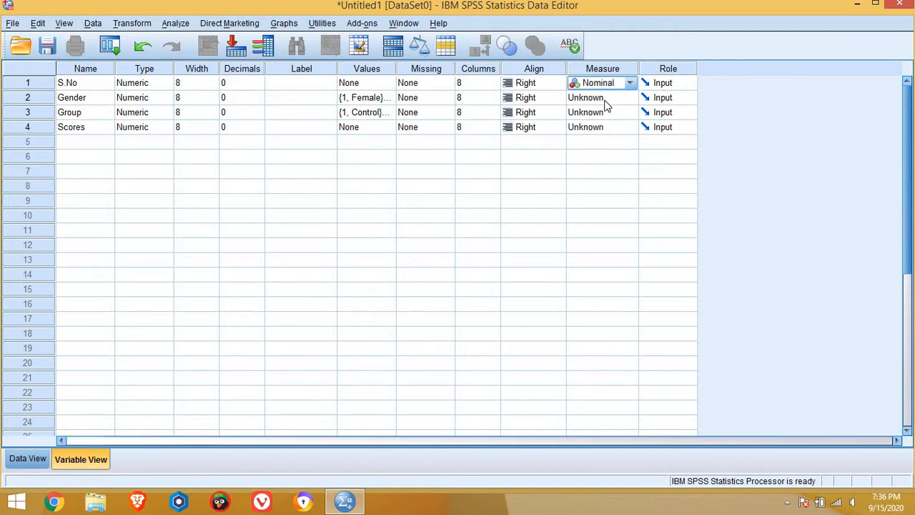
{"action": "left_click", "coordinate": [610, 98]}
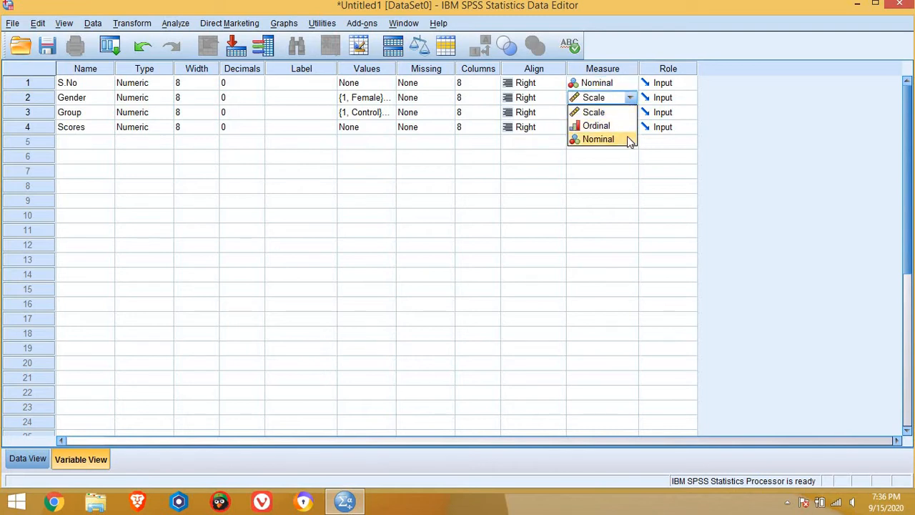
{"action": "left_click", "coordinate": [627, 138]}
{"action": "left_click", "coordinate": [623, 112]}
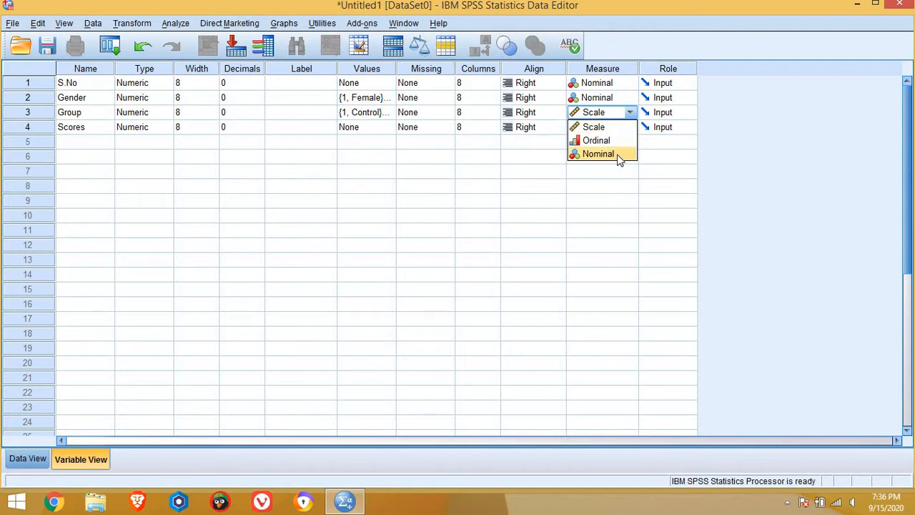
{"action": "left_click", "coordinate": [619, 155]}
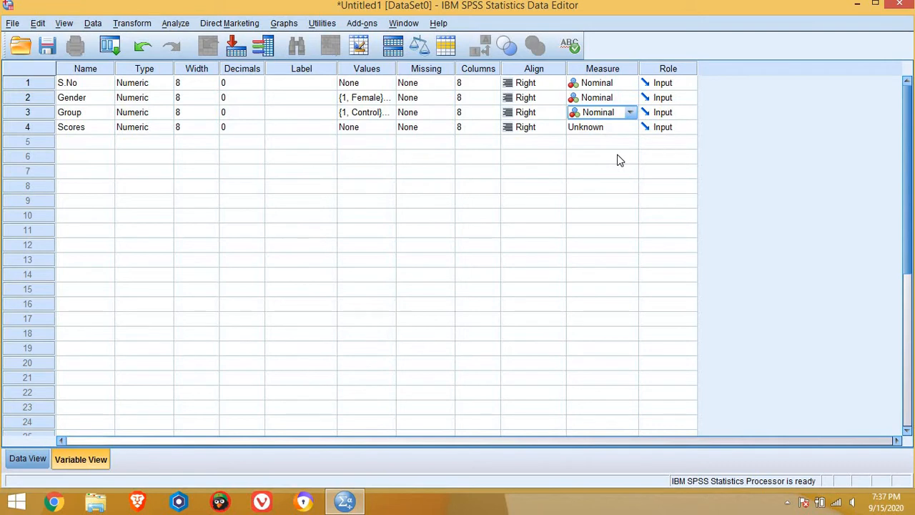
{"action": "left_click", "coordinate": [610, 126]}
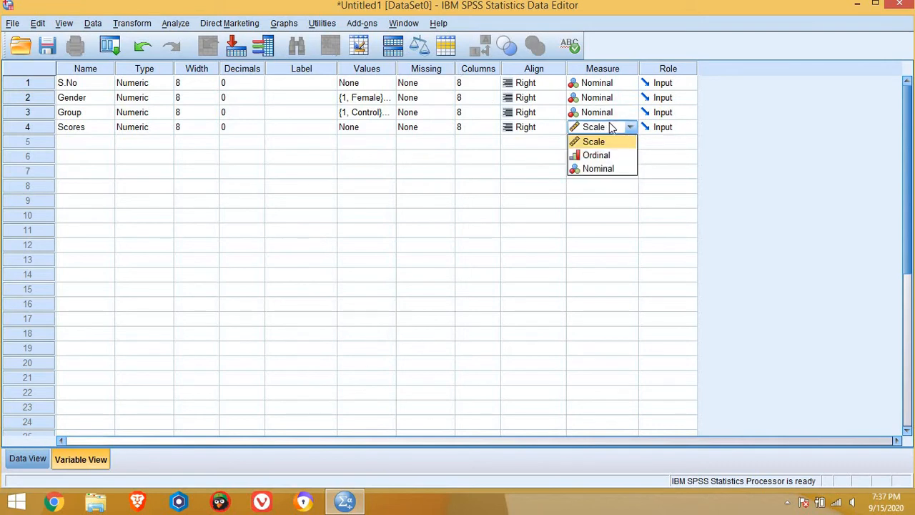
{"action": "left_click", "coordinate": [627, 148]}
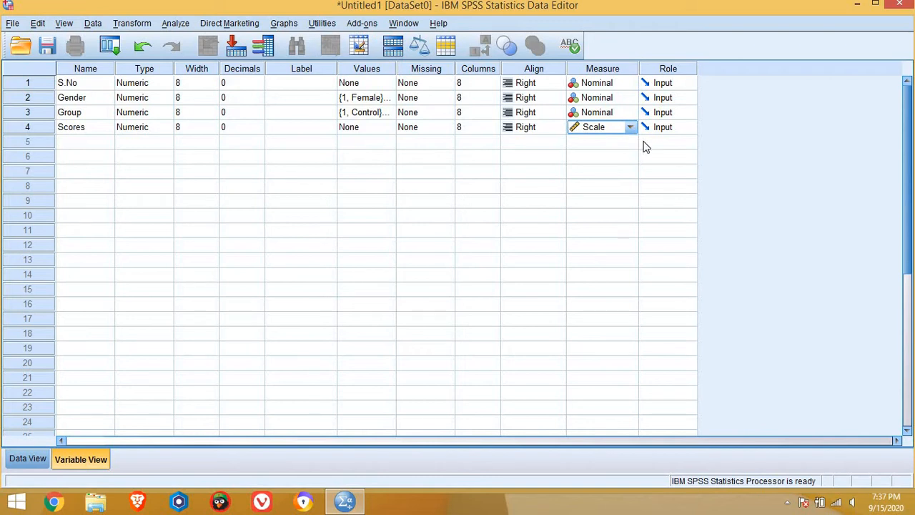
Label the first three variables S.no., Gender and Group respectively
{"action": "left_click", "coordinate": [311, 83]}
{"action": "type", "text": "S."}
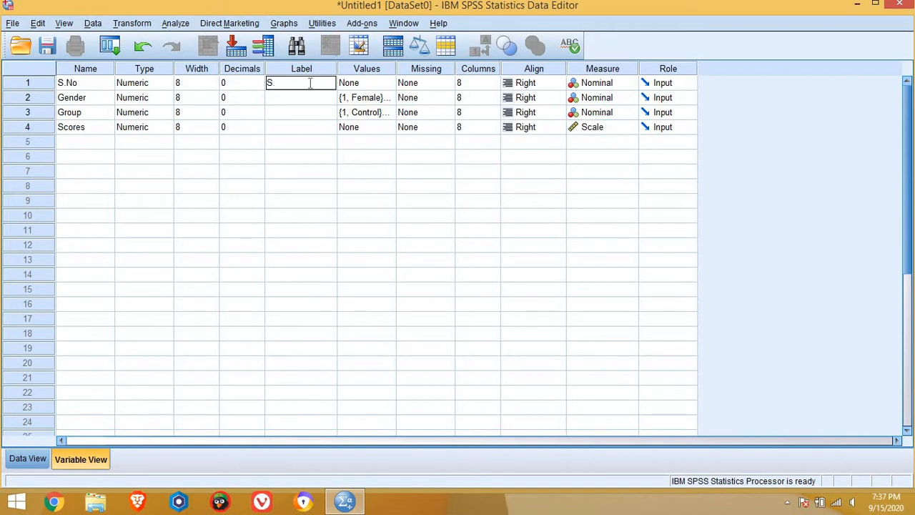
{"action": "type", "text": "no."}
{"action": "left_click", "coordinate": [306, 103]}
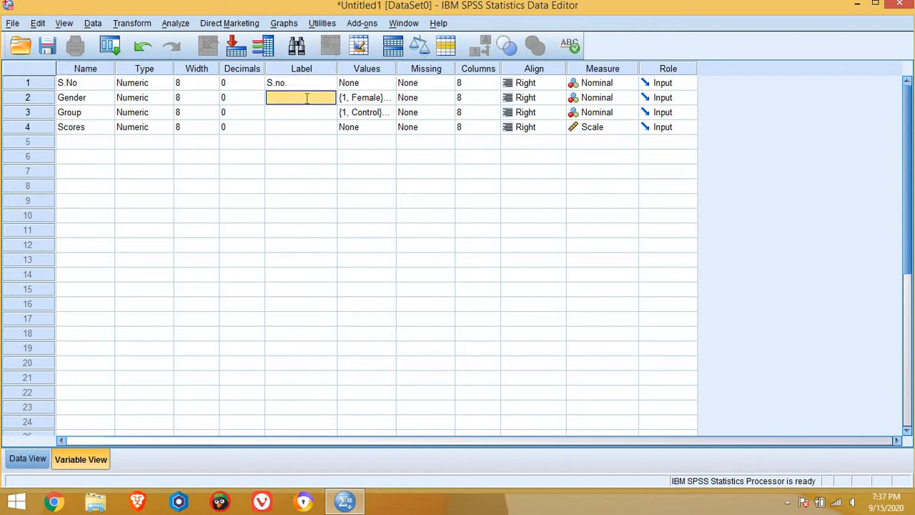
{"action": "type", "text": "Gende"}
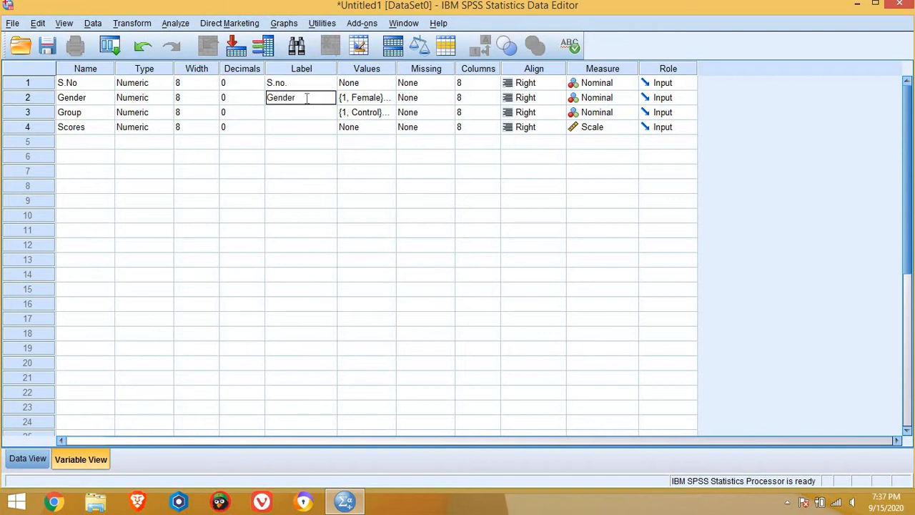
{"action": "type", "text": "r"}
{"action": "left_click", "coordinate": [296, 113]}
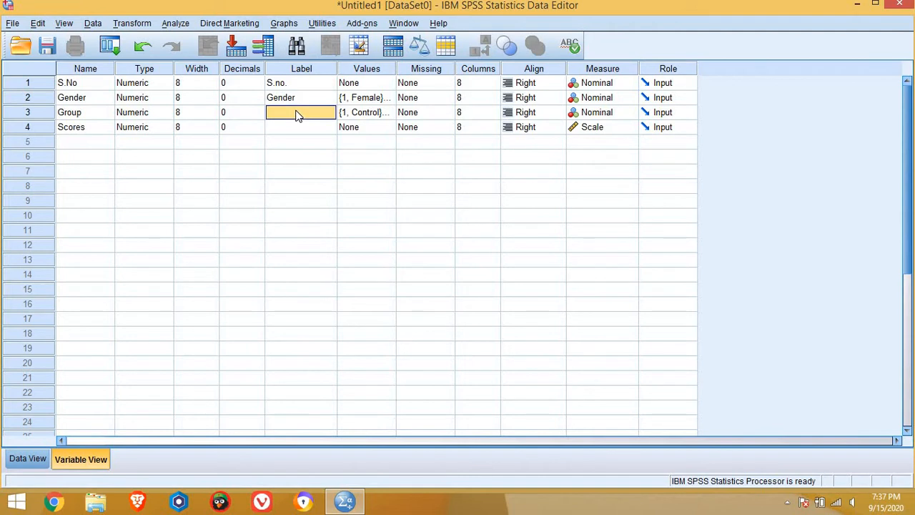
{"action": "type", "text": "Group"}
Give the Scores variable the label "Marks of students in mathematics"
{"action": "left_click", "coordinate": [296, 134]}
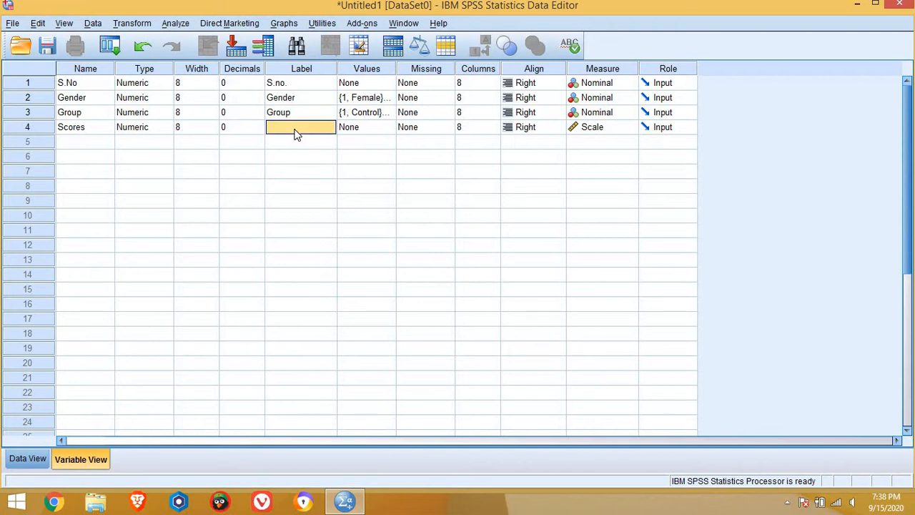
{"action": "type", "text": "M"}
{"action": "type", "text": "arks o"}
{"action": "type", "text": "f students in"}
{"action": "type", "text": " mathemat"}
{"action": "type", "text": "ics"}
Switch to the data sheet and number the cases 1 to 20 in the S.No variable
{"action": "left_click", "coordinate": [27, 459]}
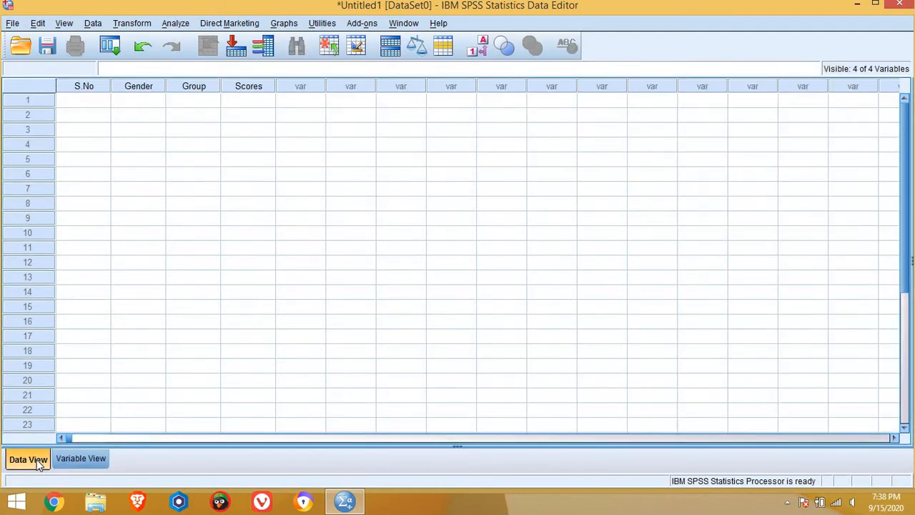
{"action": "left_click", "coordinate": [91, 105]}
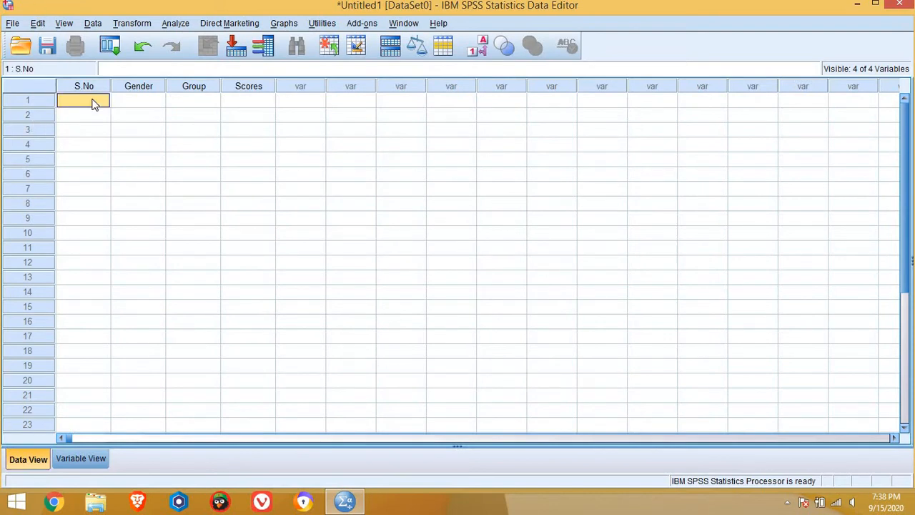
{"action": "type", "text": "1"}
{"action": "key", "text": "Return"}
{"action": "type", "text": "2"}
{"action": "key", "text": "Return"}
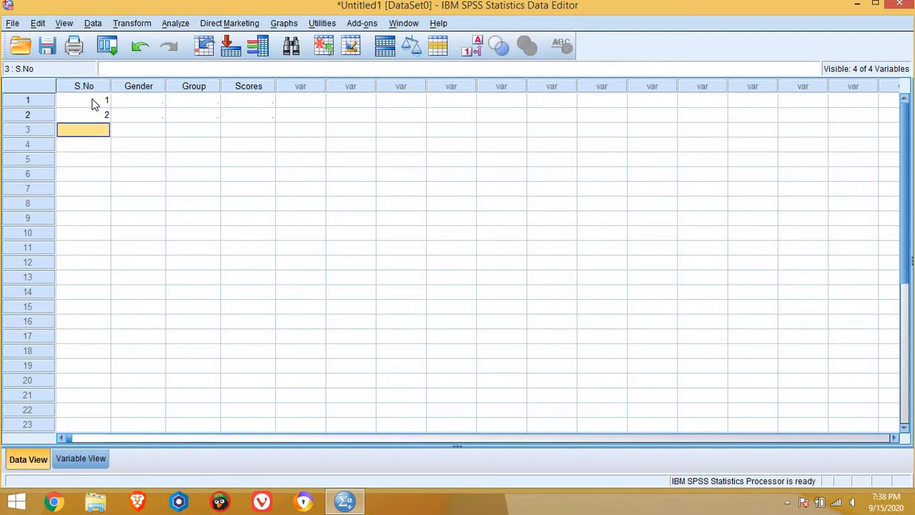
{"action": "type", "text": "3"}
{"action": "key", "text": "Return"}
{"action": "type", "text": "4"}
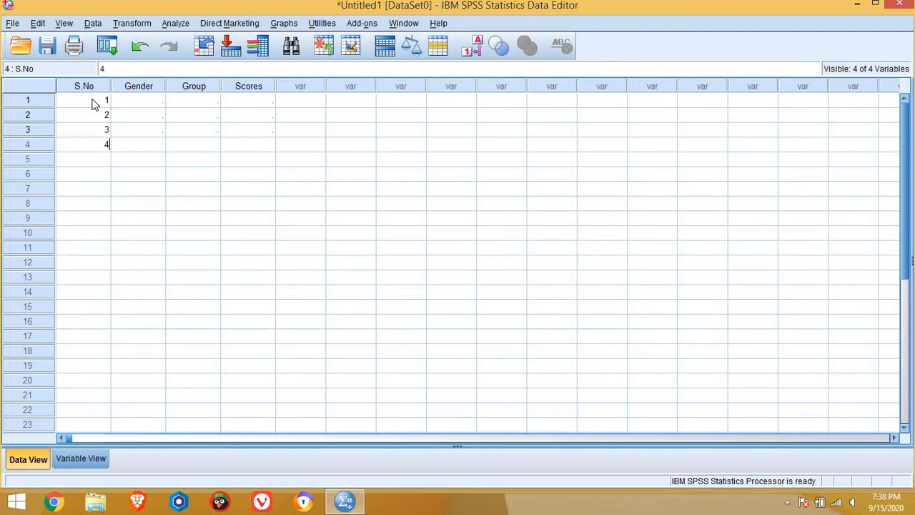
{"action": "key", "text": "Return"}
{"action": "type", "text": "5"}
{"action": "key", "text": "Return"}
{"action": "type", "text": "6"}
{"action": "key", "text": "Return"}
{"action": "type", "text": "7"}
{"action": "key", "text": "Return"}
{"action": "type", "text": "8"}
{"action": "key", "text": "Return"}
{"action": "type", "text": "9 10 11 12 13 14"}
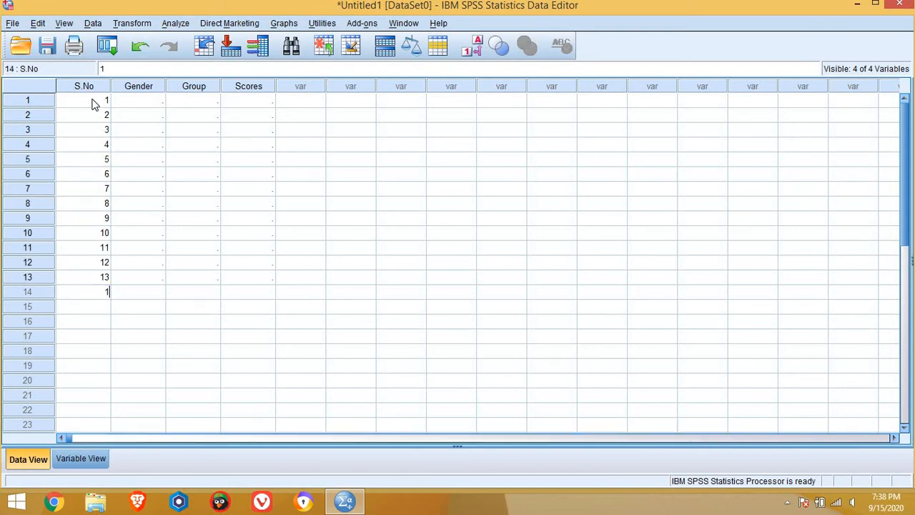
{"action": "key", "text": "Return"}
{"action": "type", "text": "15"}
{"action": "key", "text": "Return"}
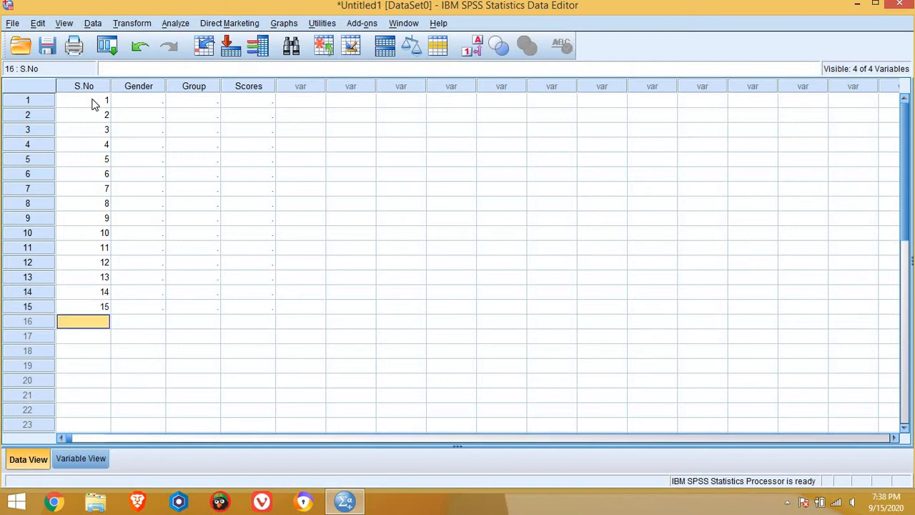
{"action": "type", "text": "16"}
{"action": "key", "text": "Return"}
{"action": "type", "text": "1"}
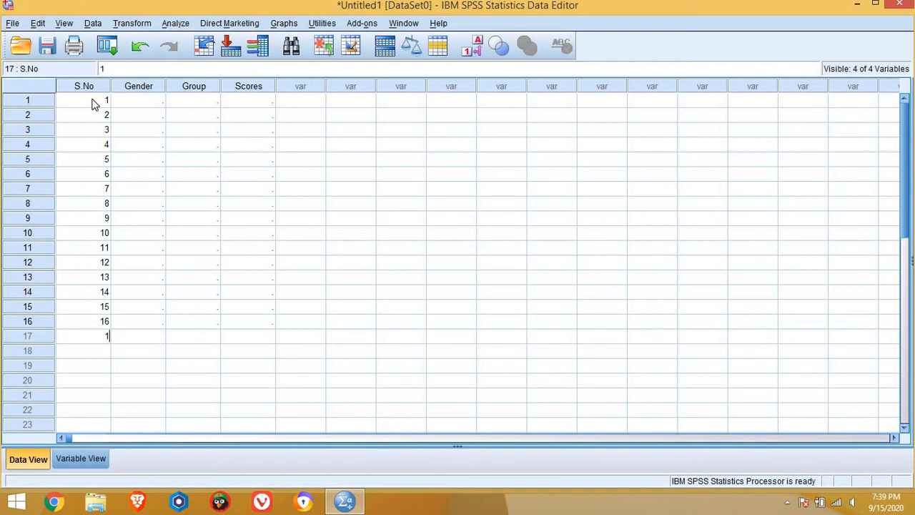
{"action": "type", "text": "7"}
{"action": "key", "text": "Return"}
{"action": "type", "text": "18"}
{"action": "key", "text": "Return"}
{"action": "type", "text": "19"}
{"action": "key", "text": "Return"}
{"action": "type", "text": "20"}
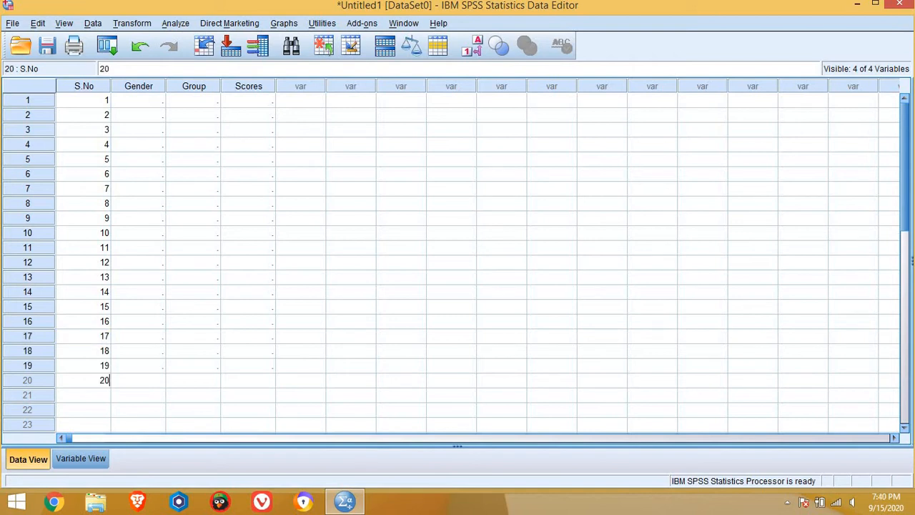
Enter the Group value 1 for cases 1 to 10
{"action": "left_click", "coordinate": [216, 104]}
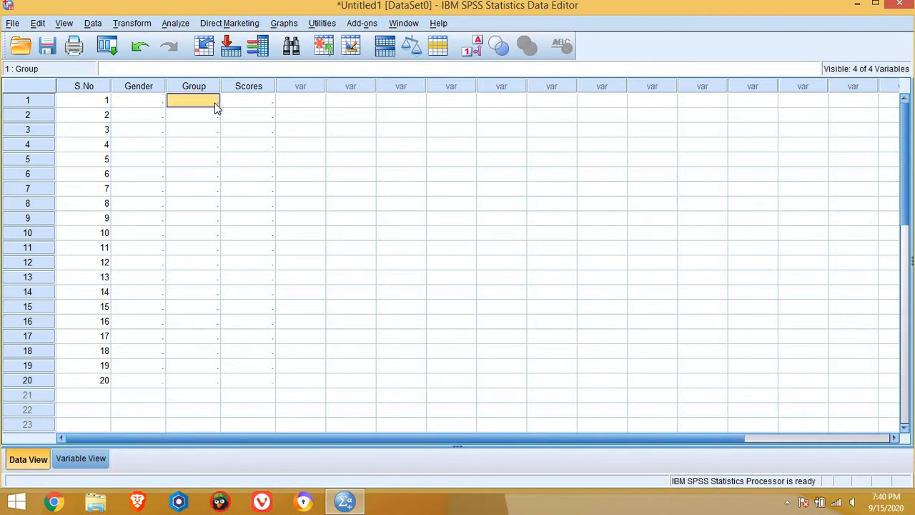
{"action": "type", "text": "1"}
{"action": "key", "text": "Return"}
{"action": "type", "text": "1"}
{"action": "key", "text": "Return"}
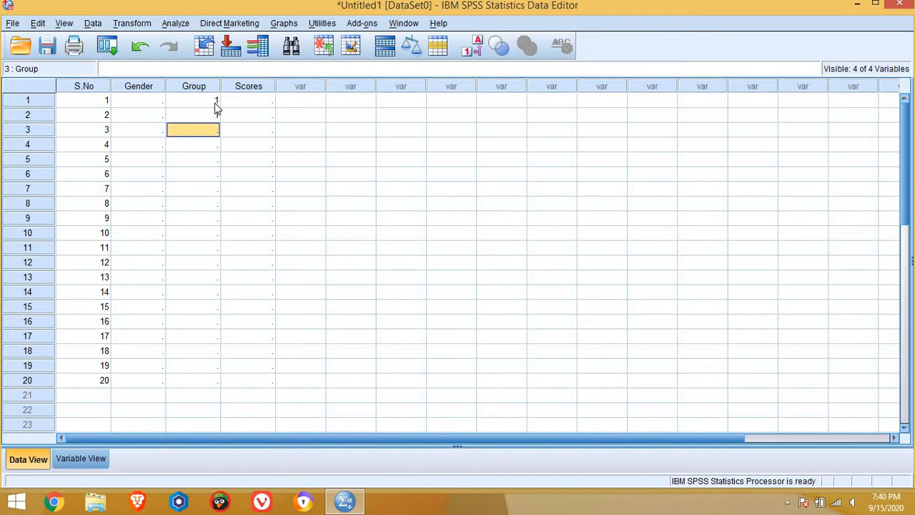
{"action": "type", "text": "1"}
{"action": "key", "text": "Return"}
{"action": "type", "text": "1"}
{"action": "key", "text": "Return"}
{"action": "type", "text": "1"}
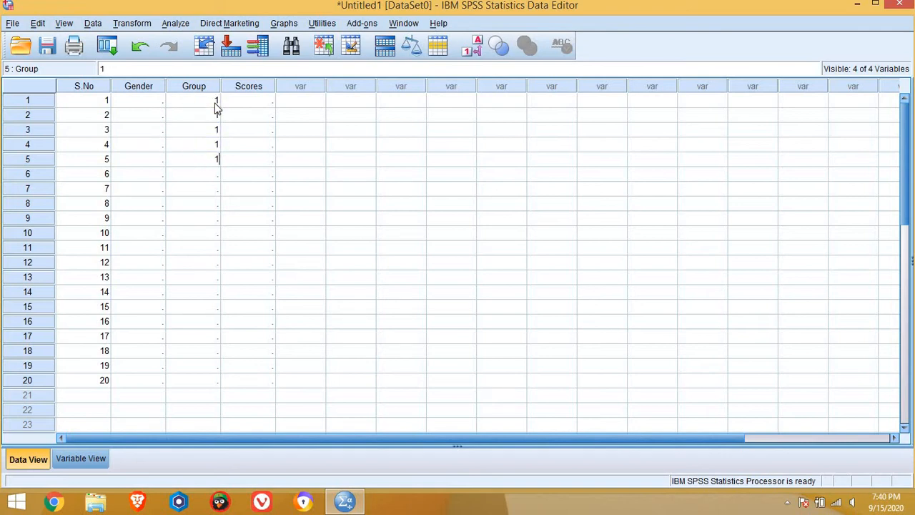
{"action": "key", "text": "Return"}
{"action": "type", "text": "1"}
{"action": "key", "text": "Return"}
{"action": "type", "text": "1"}
{"action": "key", "text": "Return"}
{"action": "type", "text": "1"}
{"action": "key", "text": "Return"}
{"action": "type", "text": "1"}
{"action": "key", "text": "Return"}
{"action": "type", "text": "1"}
{"action": "key", "text": "Return"}
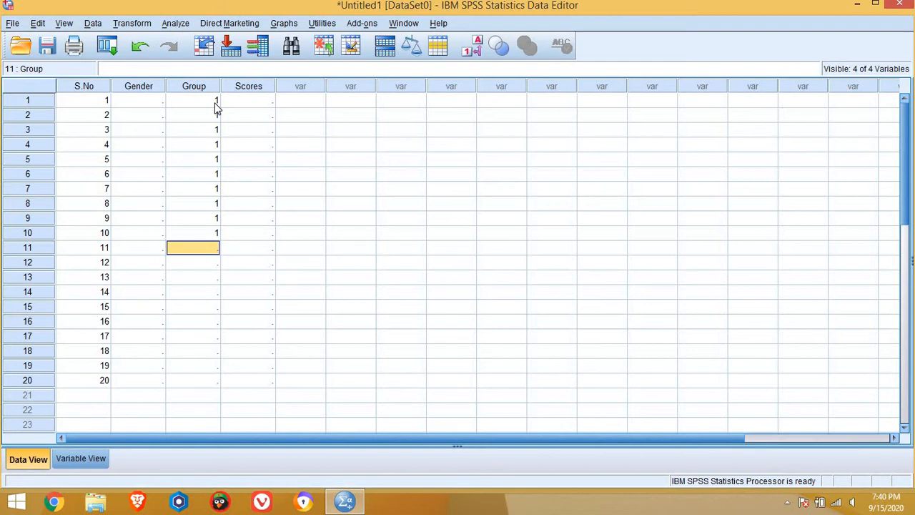
Enter the Group value 2 for cases 11 to 20
{"action": "key", "text": "Return"}
{"action": "key", "text": "Up"}
{"action": "type", "text": "2"}
{"action": "key", "text": "Return"}
{"action": "type", "text": "2"}
{"action": "key", "text": "Return"}
{"action": "type", "text": "2"}
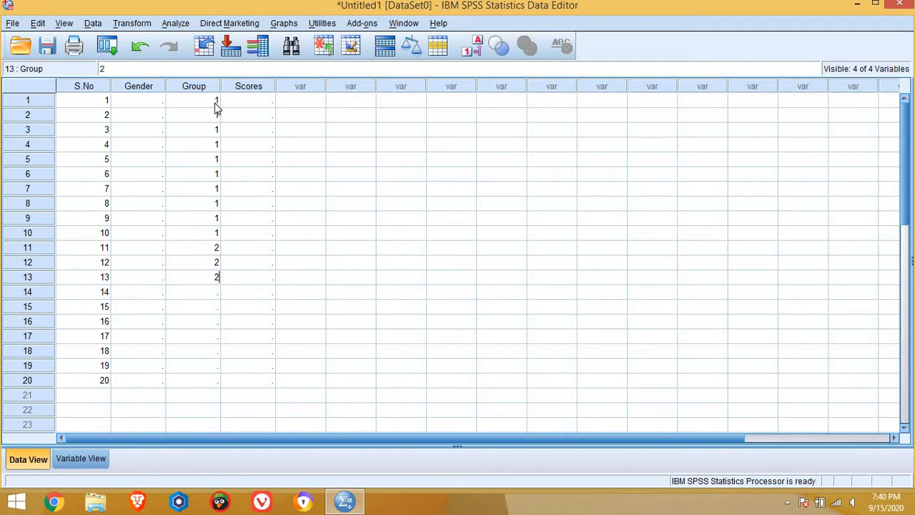
{"action": "key", "text": "Return"}
{"action": "type", "text": "2"}
{"action": "key", "text": "Return"}
{"action": "type", "text": "2"}
{"action": "key", "text": "Return"}
{"action": "type", "text": "2"}
{"action": "key", "text": "Return"}
{"action": "type", "text": "2"}
{"action": "key", "text": "Return"}
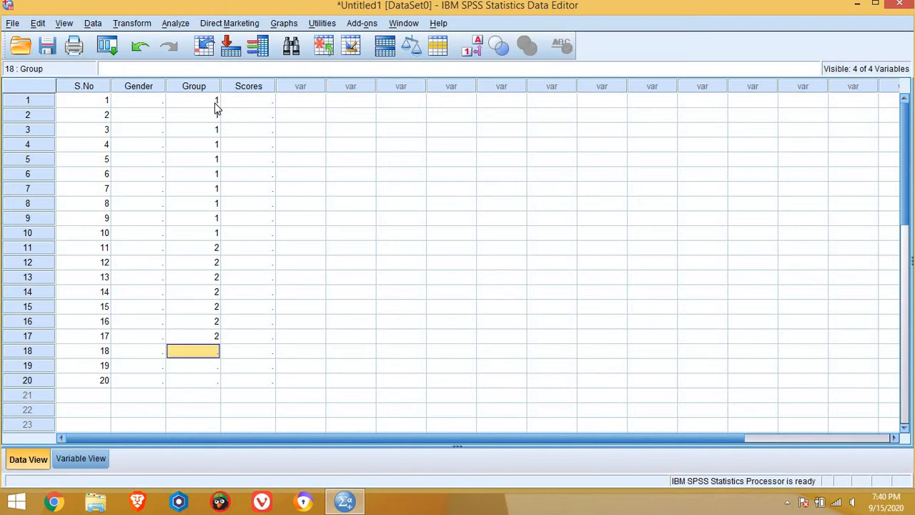
{"action": "type", "text": "22"}
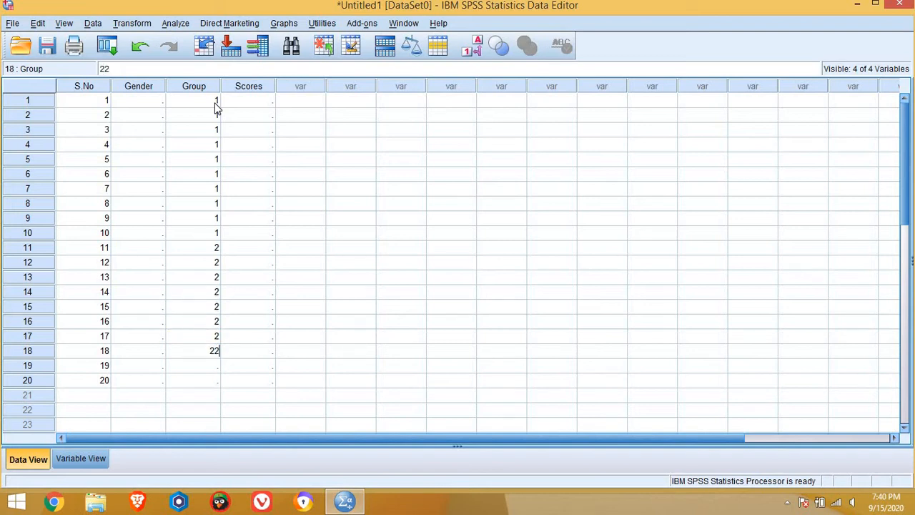
{"action": "key", "text": "BackSpace"}
{"action": "key", "text": "Return"}
{"action": "type", "text": "2"}
{"action": "key", "text": "Return"}
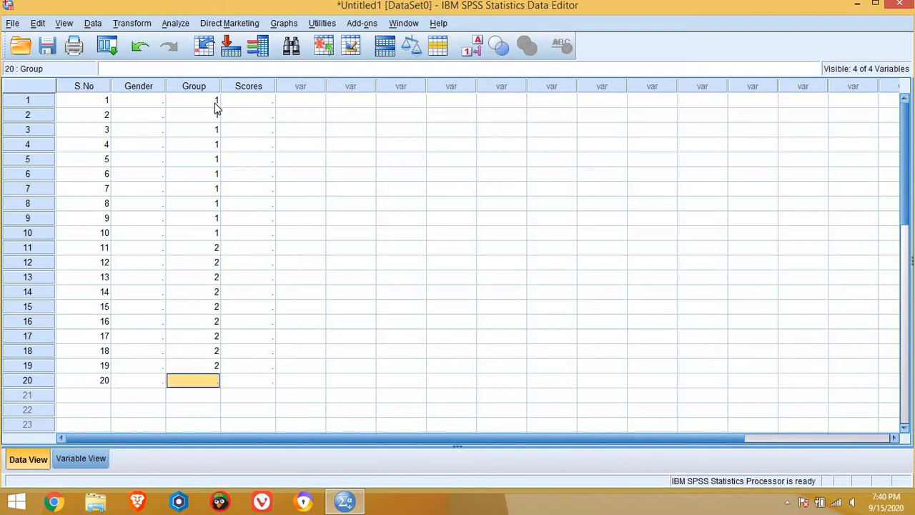
{"action": "type", "text": "2"}
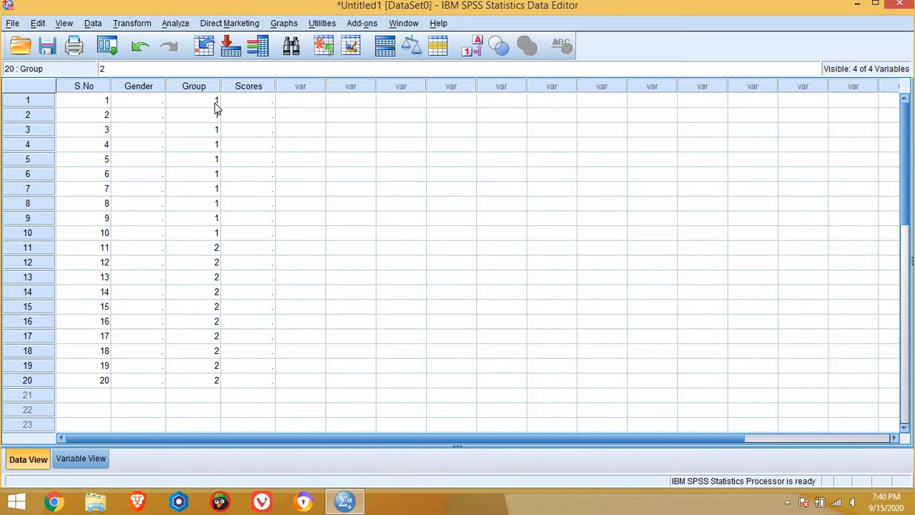
Enter the Gender values 1, 1, 1, 2, 2 for cases 1 to 5
{"action": "left_click", "coordinate": [148, 105]}
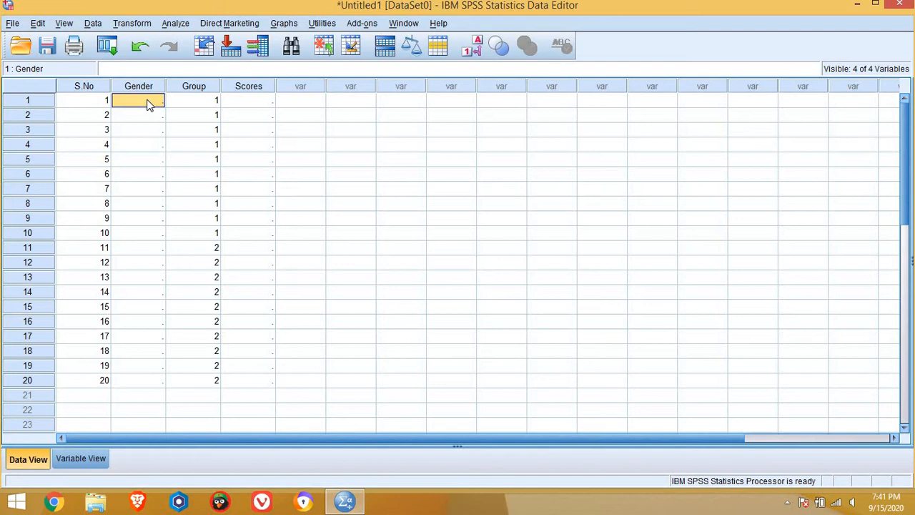
{"action": "type", "text": "1"}
{"action": "key", "text": "Return"}
{"action": "type", "text": "1"}
{"action": "key", "text": "Return"}
{"action": "type", "text": "1"}
{"action": "key", "text": "Return"}
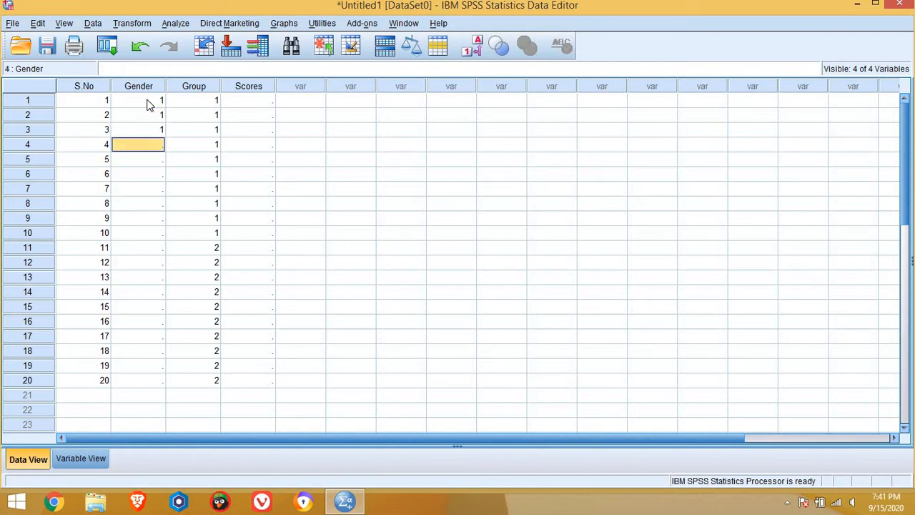
{"action": "type", "text": "2"}
{"action": "key", "text": "Return"}
{"action": "type", "text": "2"}
{"action": "key", "text": "Return"}
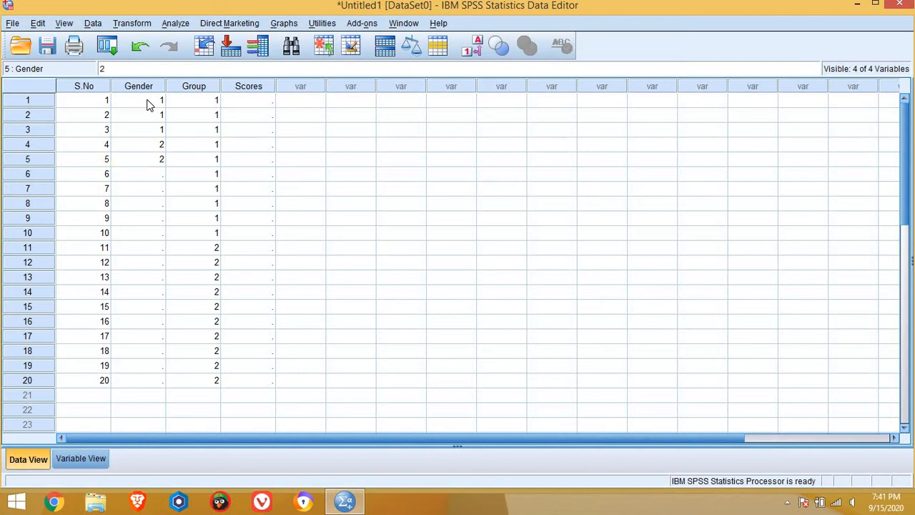
Enter the Gender values 1, 1, 2, 2, 1 for cases 6 to 10
{"action": "type", "text": "1"}
{"action": "key", "text": "Return"}
{"action": "type", "text": "1"}
{"action": "key", "text": "Return"}
{"action": "type", "text": "2"}
{"action": "key", "text": "Return"}
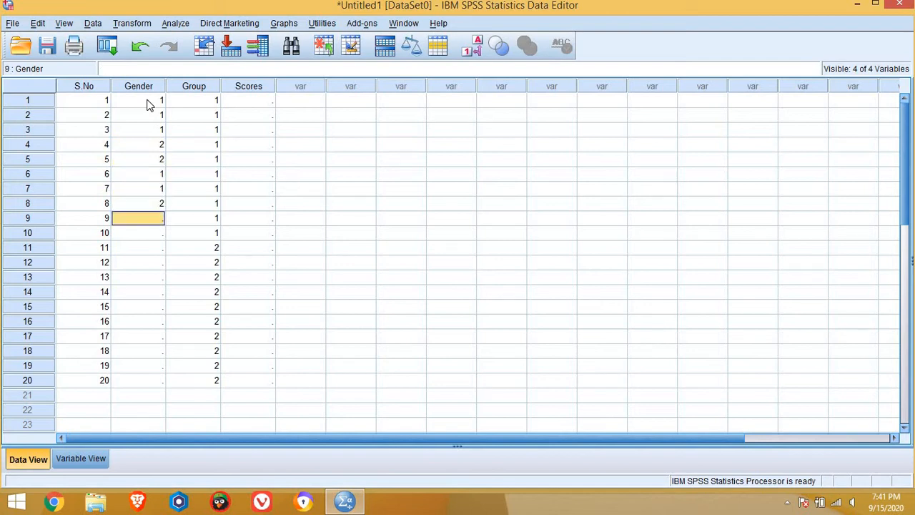
{"action": "type", "text": "2"}
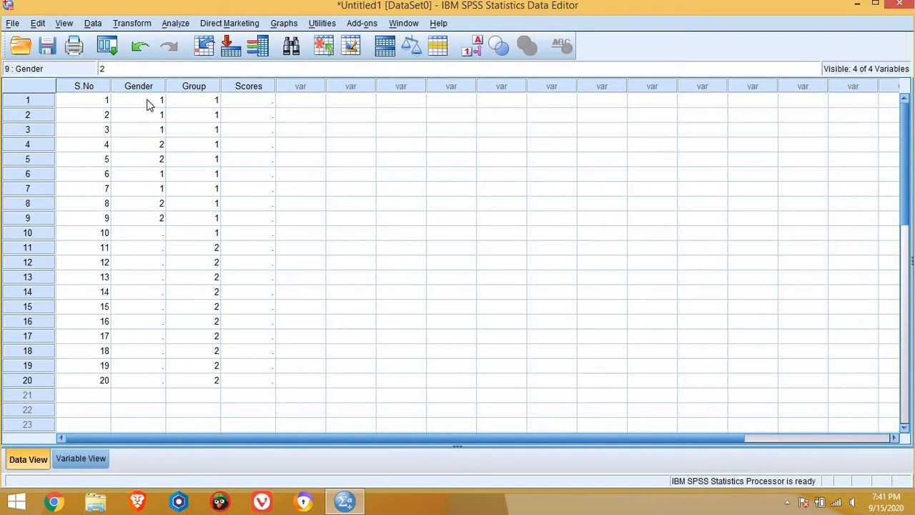
{"action": "key", "text": "Return"}
{"action": "type", "text": "1"}
{"action": "key", "text": "Return"}
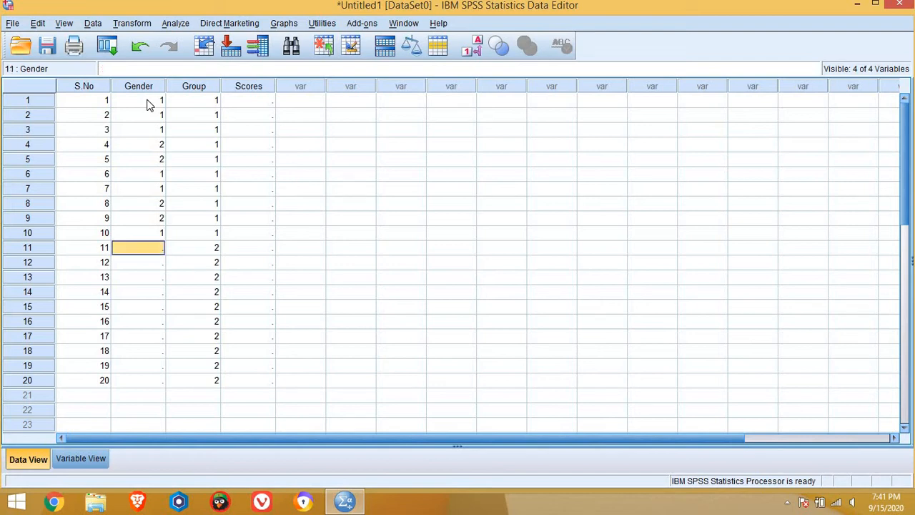
Enter the Gender values 1, 1, 2, 1, 2 for cases 11 to 15
{"action": "type", "text": "1"}
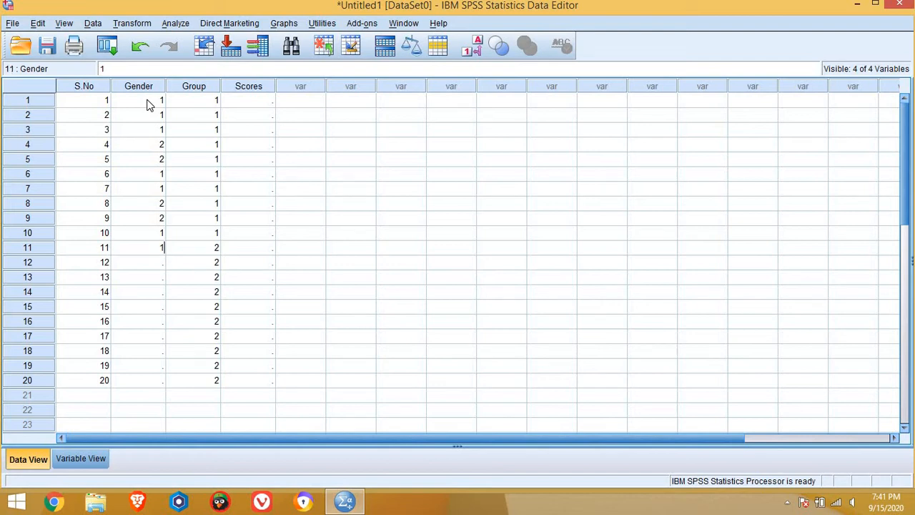
{"action": "key", "text": "Return"}
{"action": "type", "text": "1"}
{"action": "key", "text": "Return"}
{"action": "type", "text": "2"}
{"action": "key", "text": "Return"}
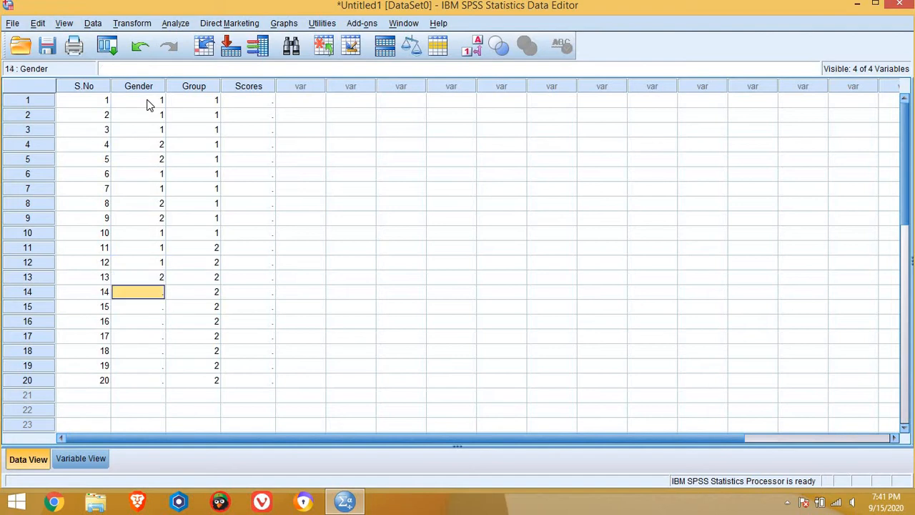
{"action": "type", "text": "1"}
{"action": "key", "text": "Return"}
{"action": "type", "text": "2"}
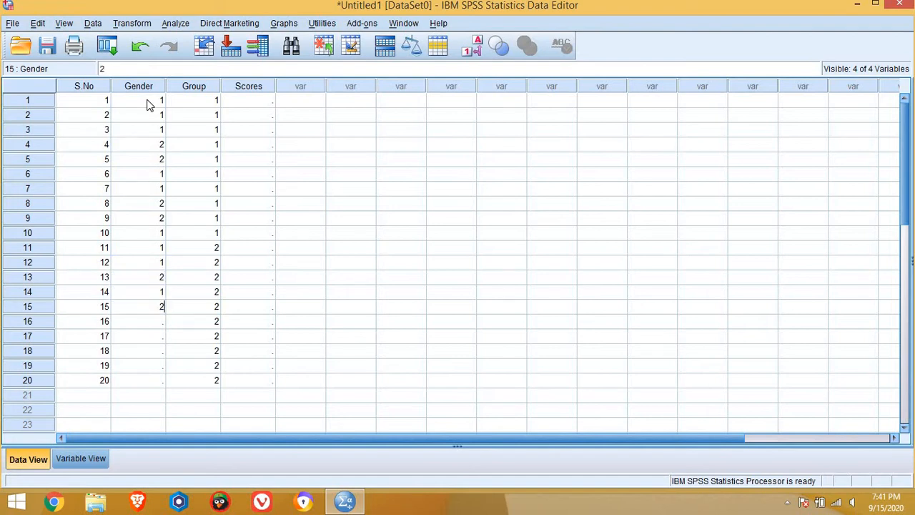
{"action": "key", "text": "Return"}
Enter the Gender values 1, 2, 2, 1, 2 for cases 16 to 20
{"action": "type", "text": "1"}
{"action": "key", "text": "Return"}
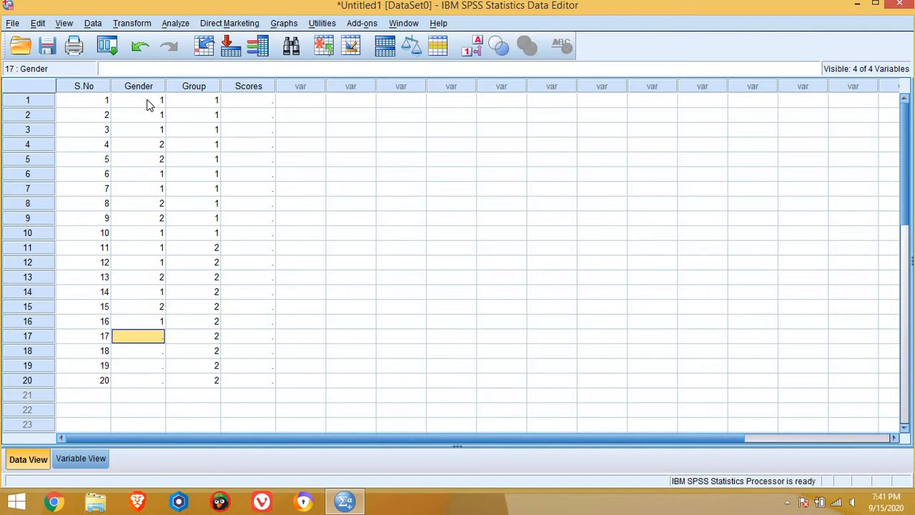
{"action": "type", "text": "22"}
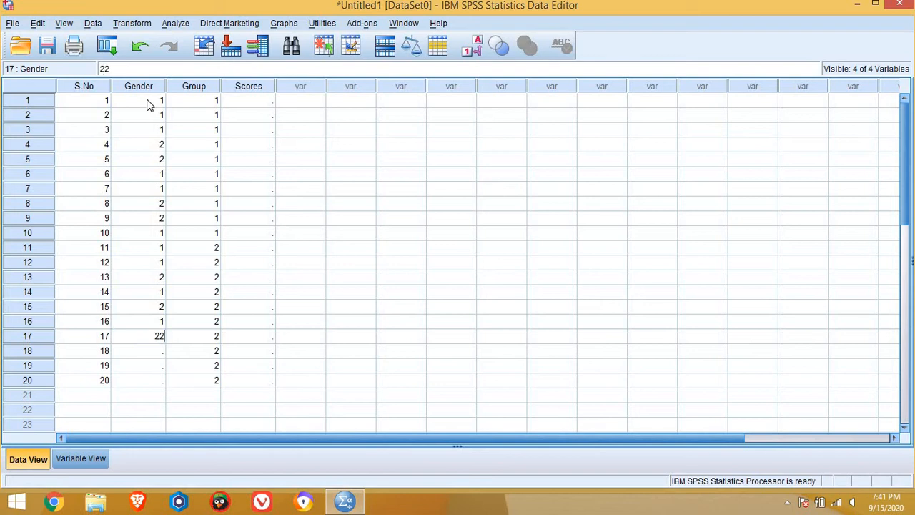
{"action": "key", "text": "BackSpace"}
{"action": "key", "text": "Return"}
{"action": "type", "text": "2"}
{"action": "key", "text": "Return"}
{"action": "type", "text": "1"}
{"action": "key", "text": "Return"}
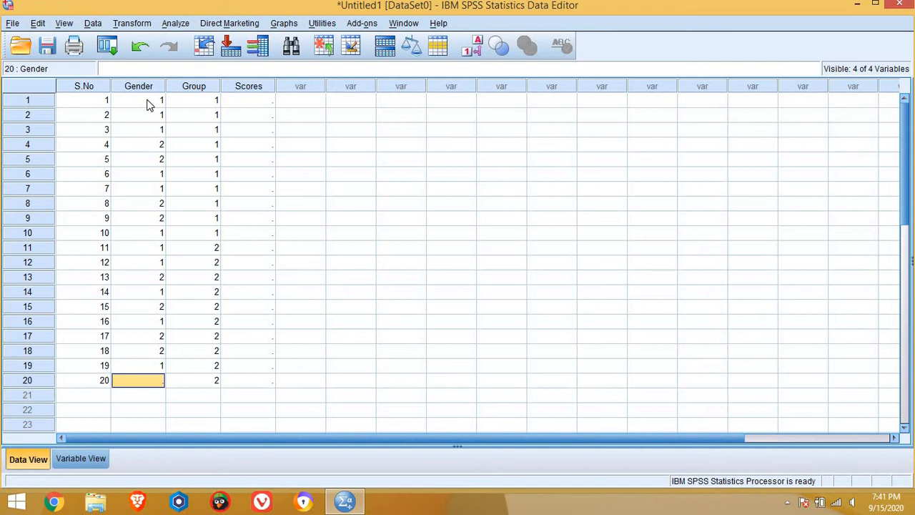
{"action": "type", "text": "2"}
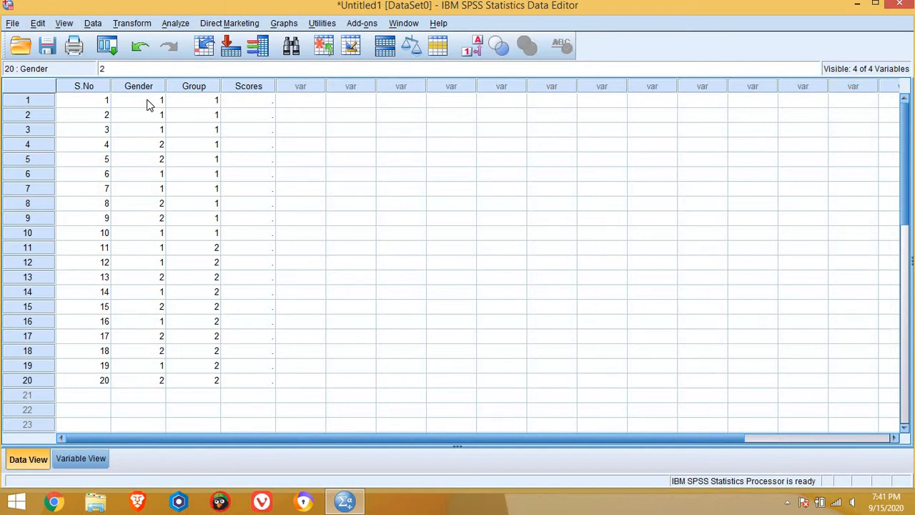
Enter the Scores values 37, 47, 43, 32, 29 for cases 1 to 5
{"action": "left_click", "coordinate": [262, 104]}
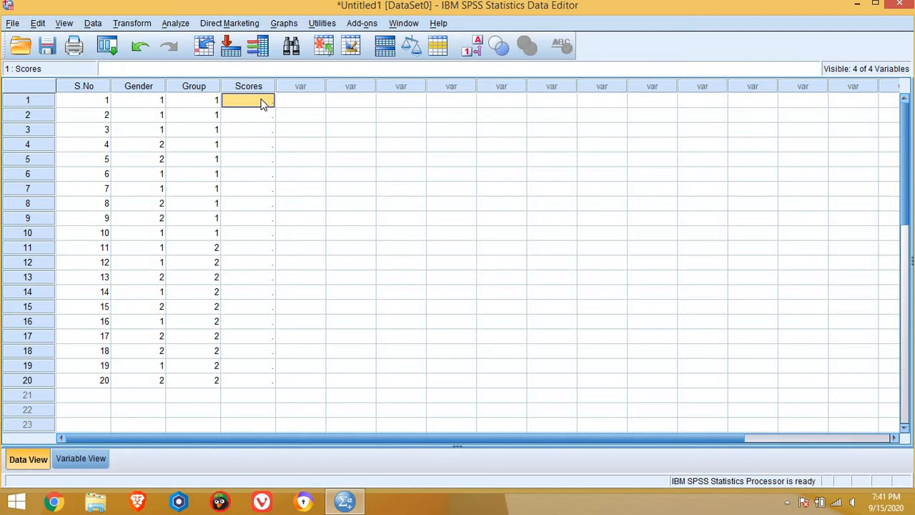
{"action": "type", "text": "37"}
{"action": "key", "text": "Return"}
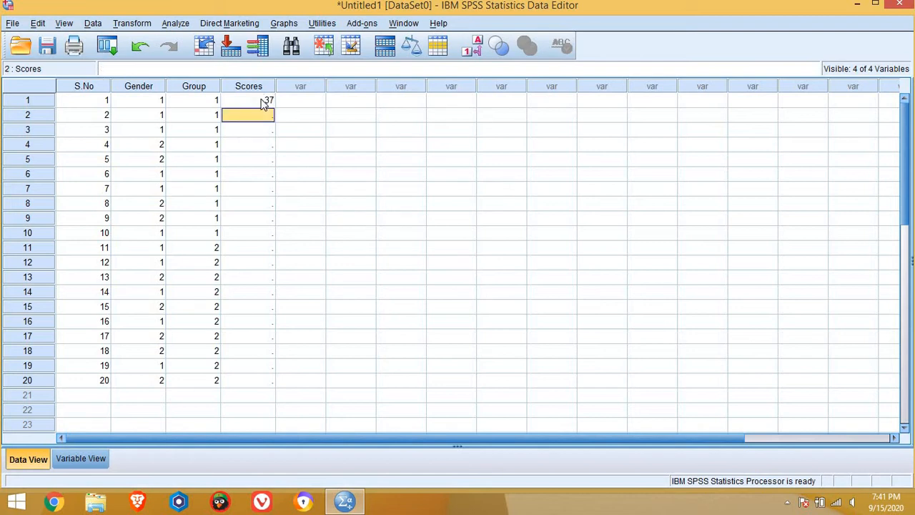
{"action": "type", "text": "47"}
{"action": "key", "text": "Return"}
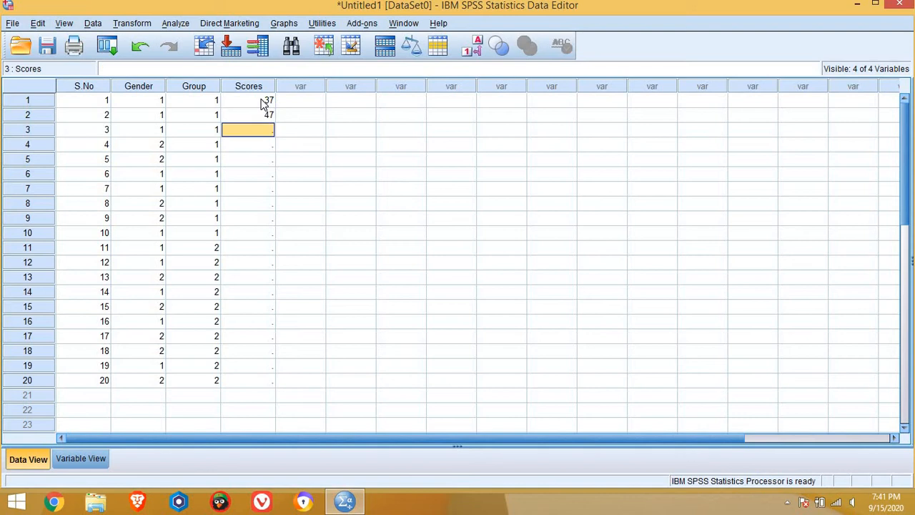
{"action": "type", "text": "43"}
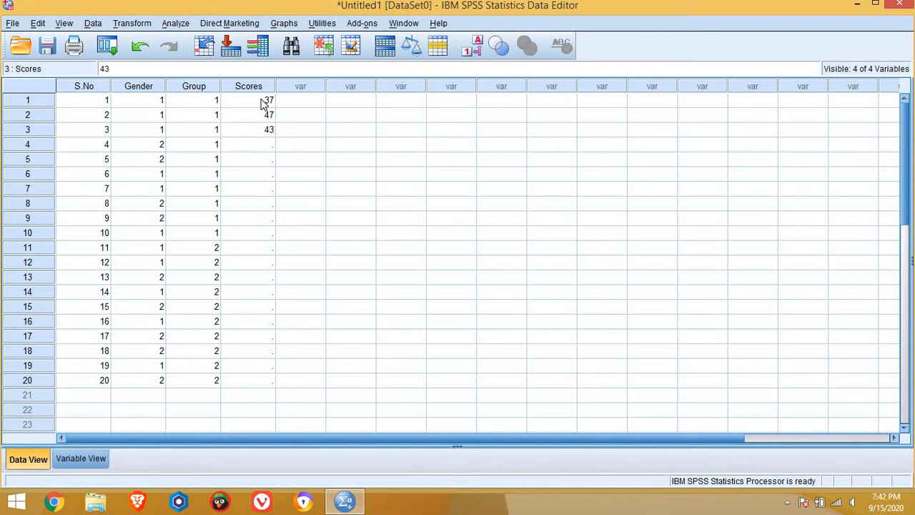
{"action": "key", "text": "Return"}
{"action": "type", "text": "32"}
{"action": "key", "text": "Return"}
{"action": "type", "text": "29"}
{"action": "key", "text": "Return"}
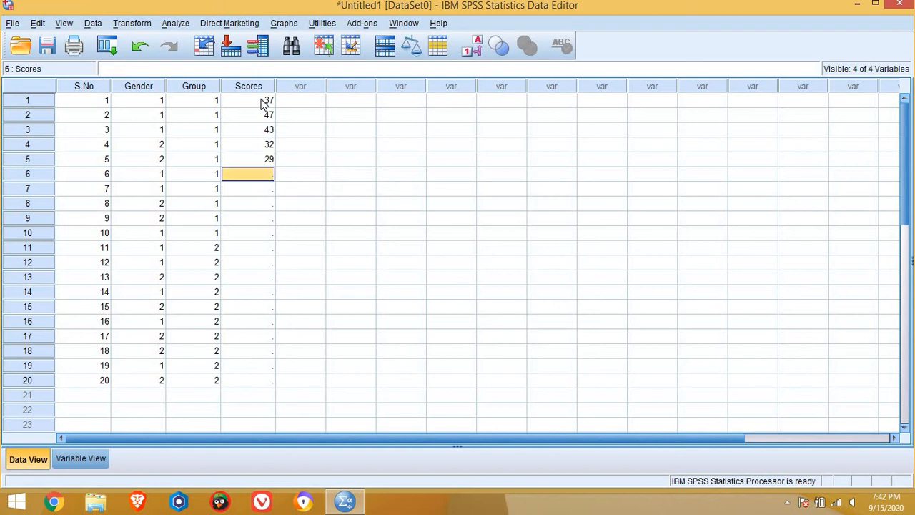
Enter the Scores values 25, 39, 44, 20, 23 for cases 6 to 10
{"action": "type", "text": "25"}
{"action": "key", "text": "Return"}
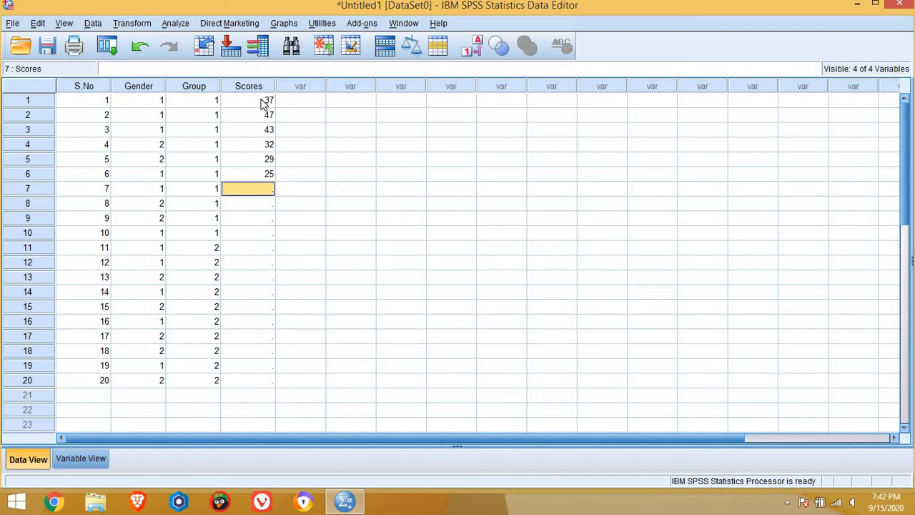
{"action": "type", "text": "39"}
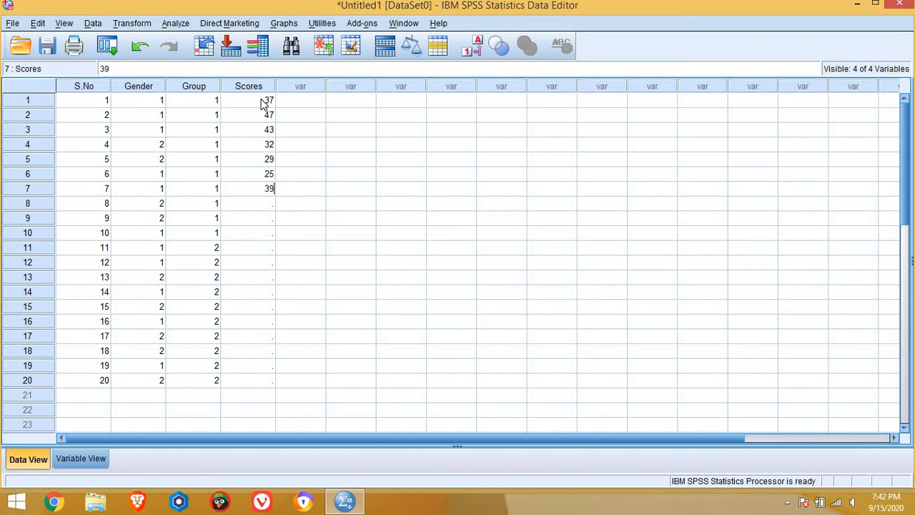
{"action": "key", "text": "Return"}
{"action": "type", "text": "44"}
{"action": "key", "text": "Return"}
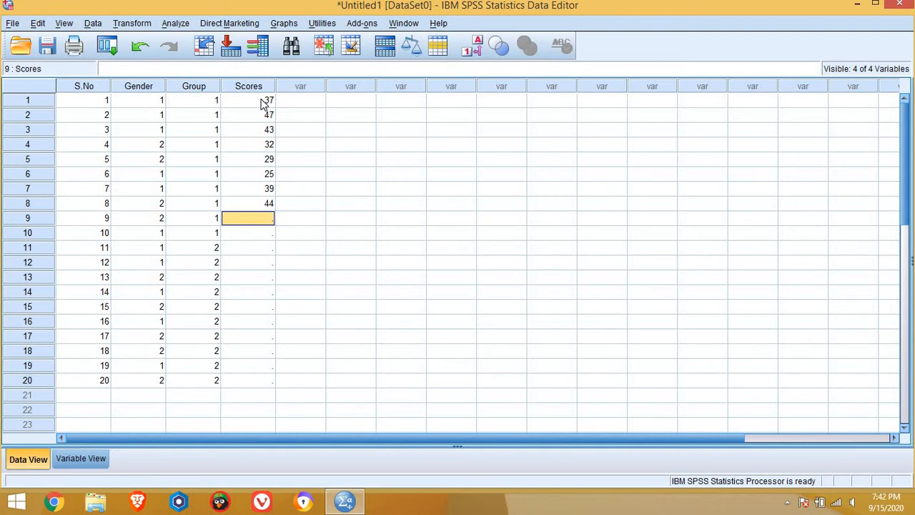
{"action": "type", "text": "20"}
{"action": "key", "text": "Return"}
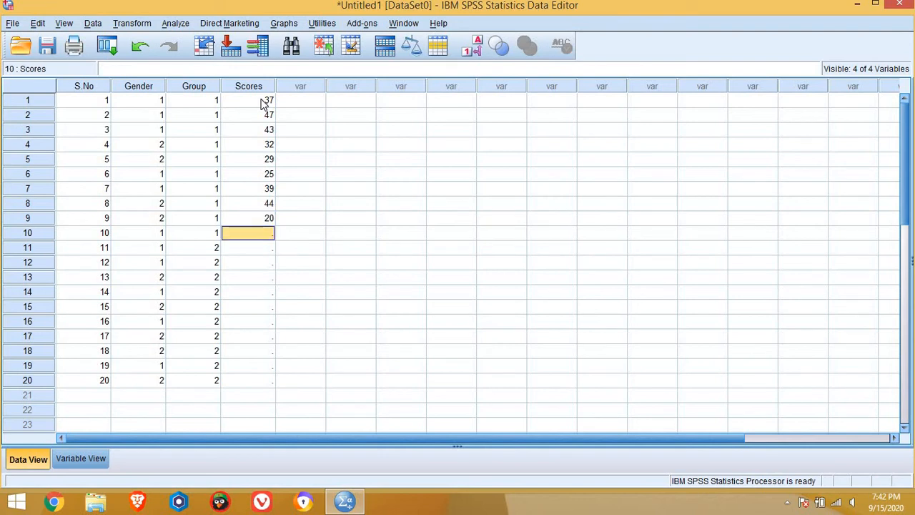
{"action": "type", "text": "23"}
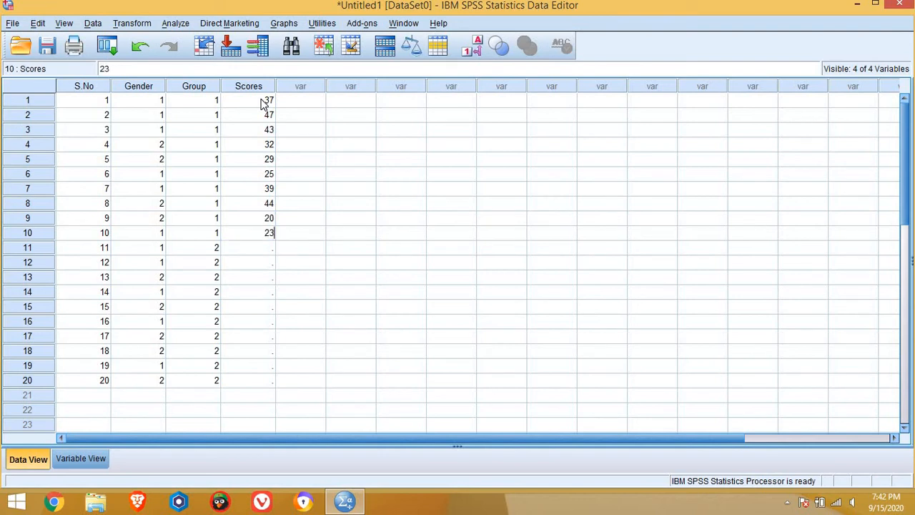
{"action": "key", "text": "Return"}
Enter the Scores values 38, 32, 43, 44, 45 for cases 11 to 15
{"action": "type", "text": "44"}
{"action": "key", "text": "Return"}
{"action": "type", "text": "45"}
{"action": "key", "text": "Return"}
Enter the Scores values 36, 27, 29, 30, 49 for cases 16 to 20
{"action": "type", "text": "36"}
{"action": "key", "text": "Return"}
{"action": "type", "text": "27"}
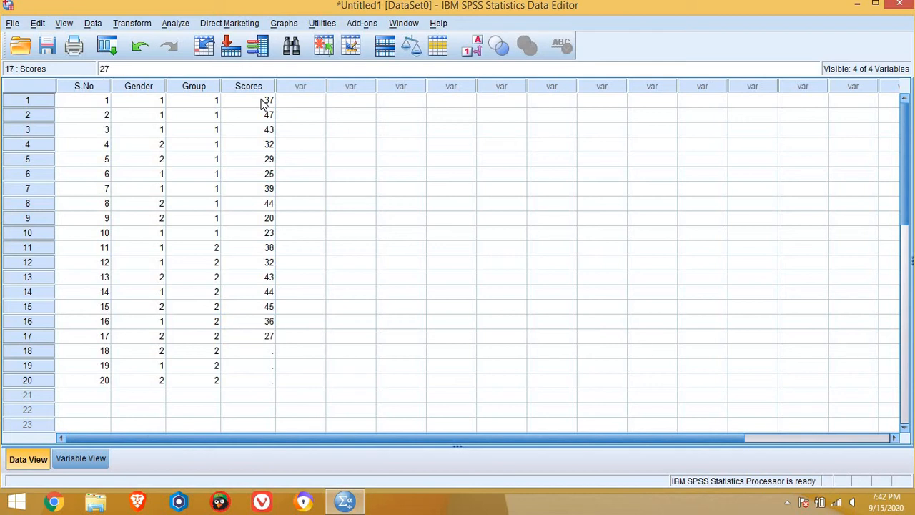
{"action": "key", "text": "Return"}
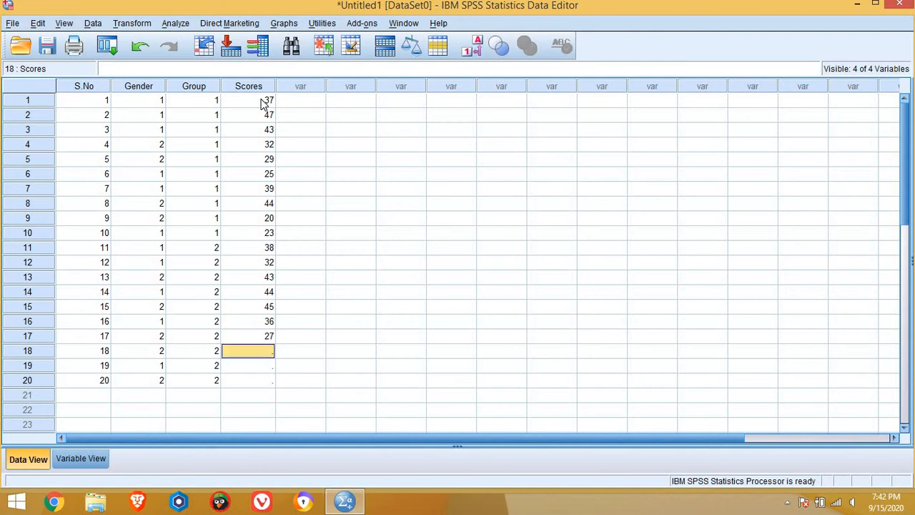
{"action": "type", "text": "29"}
{"action": "key", "text": "Return"}
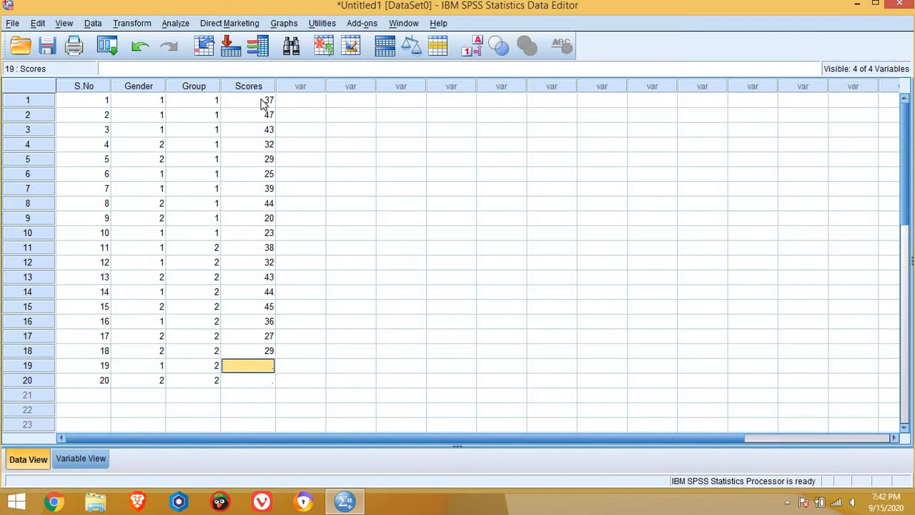
{"action": "type", "text": "30"}
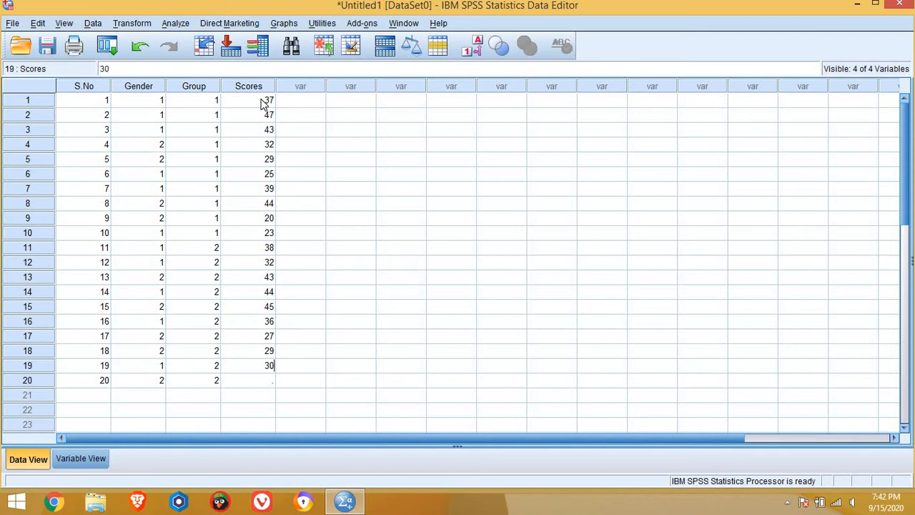
{"action": "key", "text": "Return"}
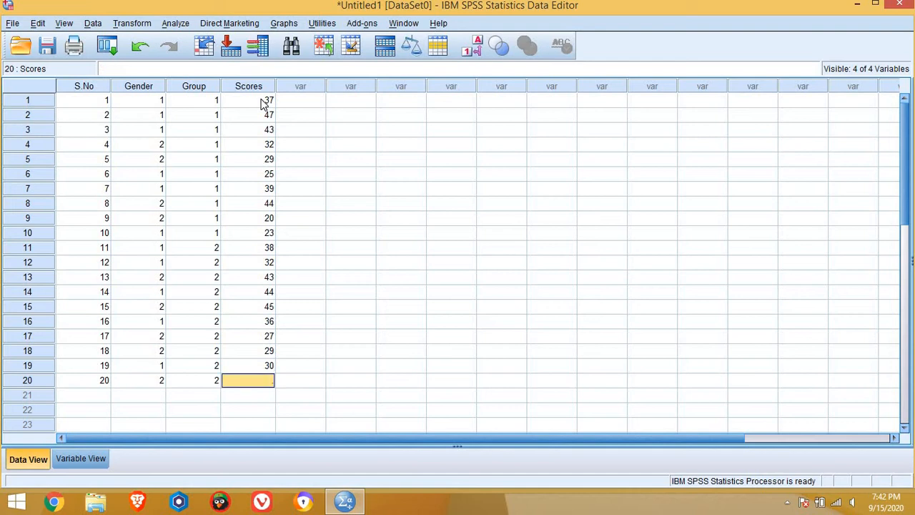
{"action": "type", "text": "49"}
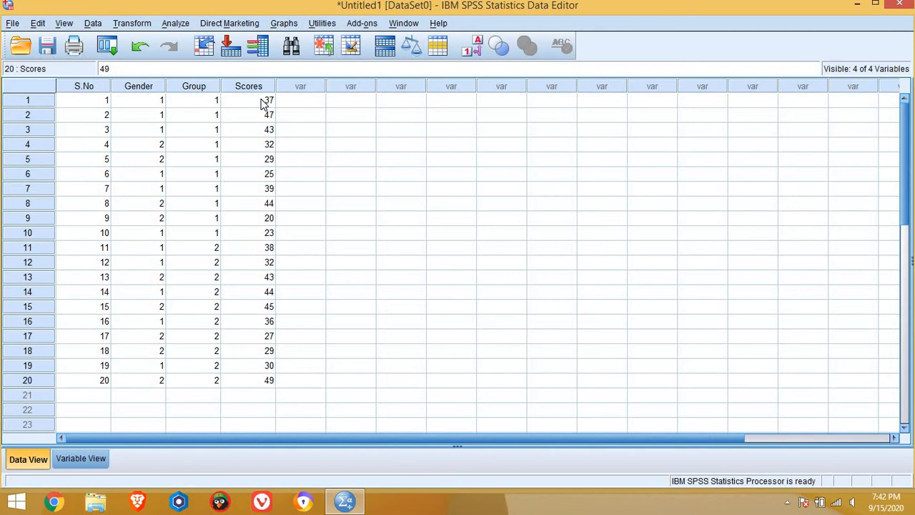
{"action": "left_click", "coordinate": [476, 55]}
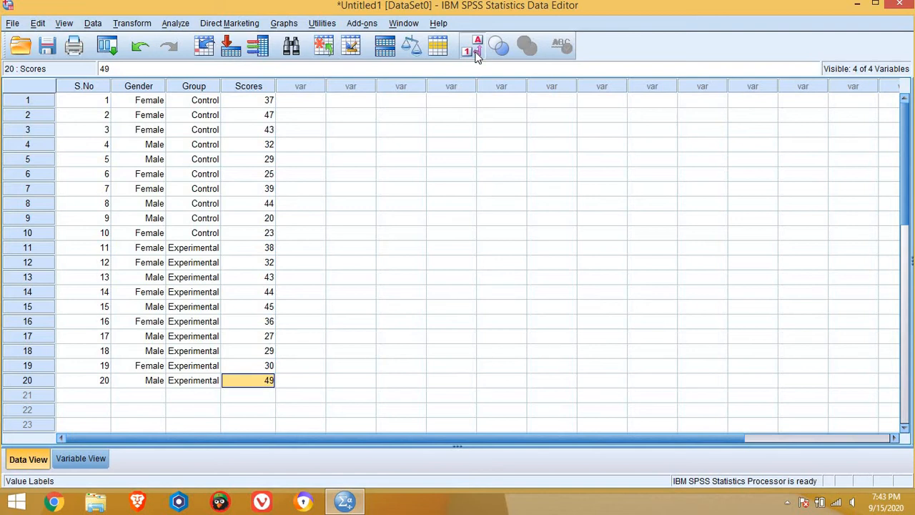
{"action": "left_click", "coordinate": [476, 57]}
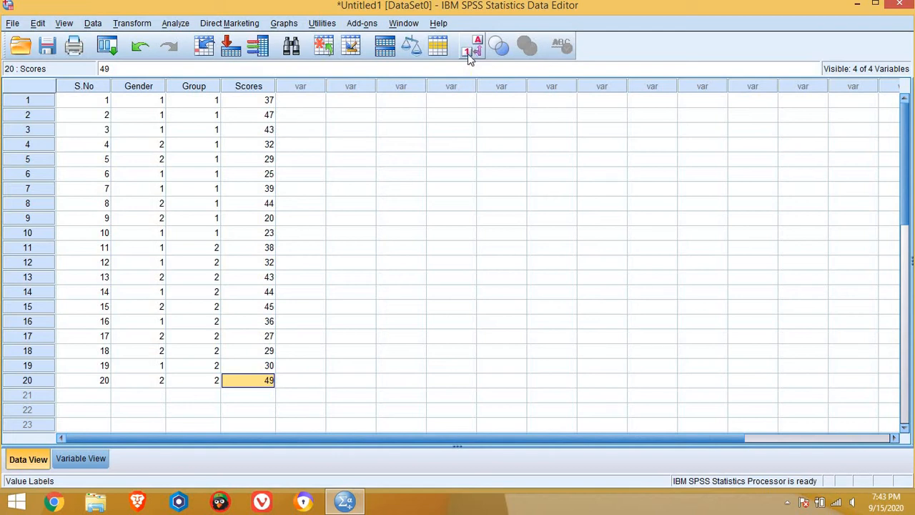
{"action": "left_click", "coordinate": [158, 395]}
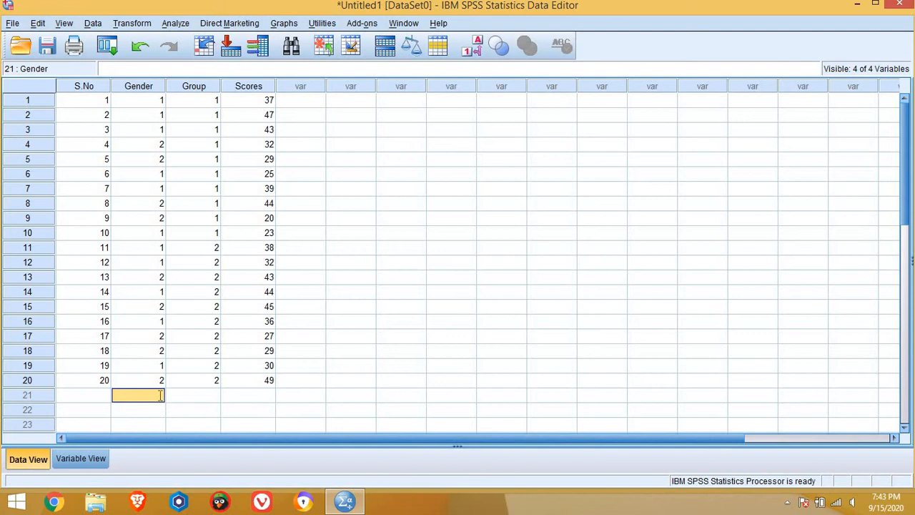
{"action": "type", "text": "2"}
{"action": "key", "text": "BackSpace"}
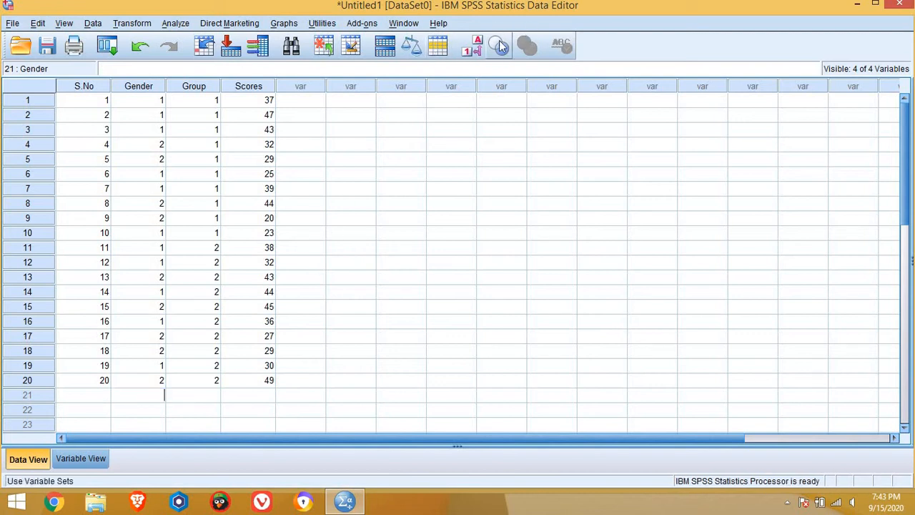
Display the Gender and Group data as value labels instead of numeric codes
{"action": "left_click", "coordinate": [477, 51]}
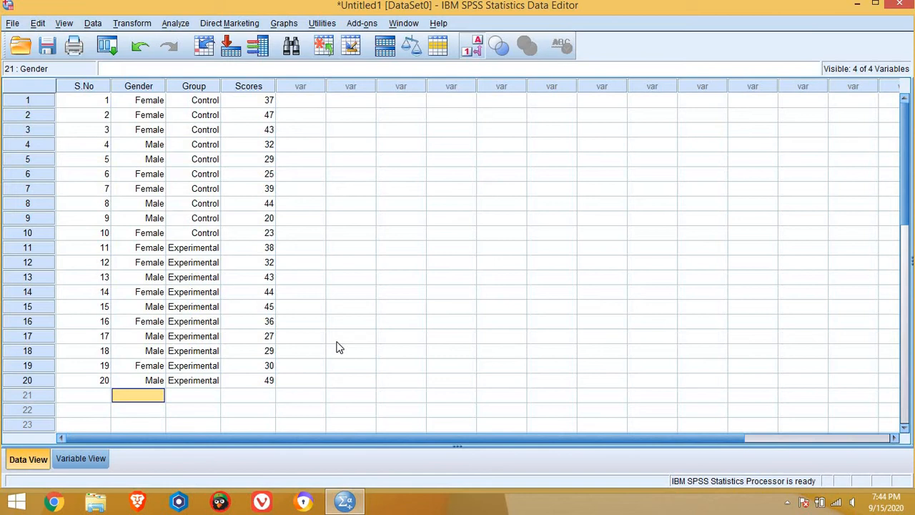
{"action": "left_click", "coordinate": [253, 85]}
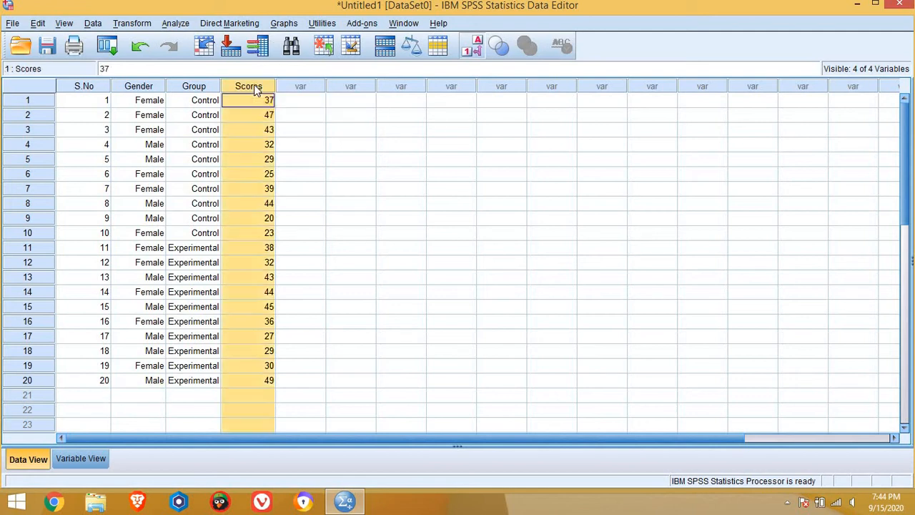
{"action": "right_click", "coordinate": [253, 85]}
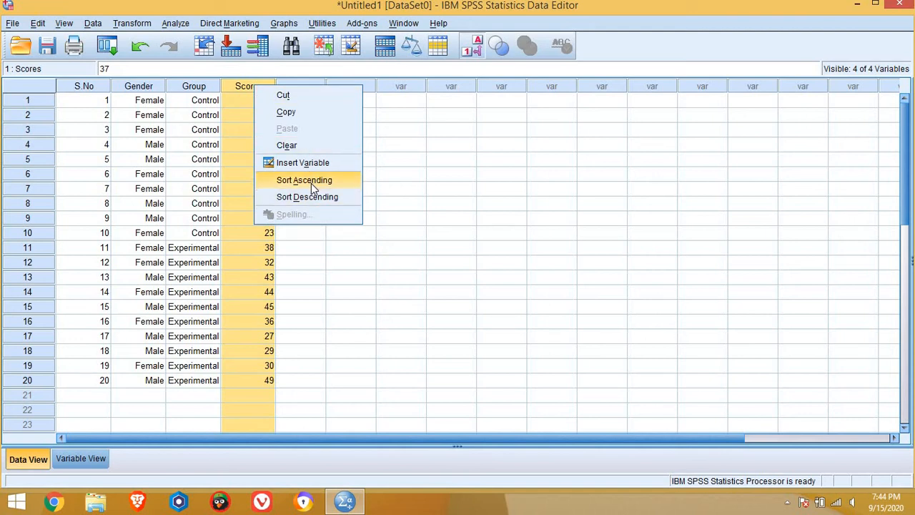
{"action": "left_click", "coordinate": [398, 181]}
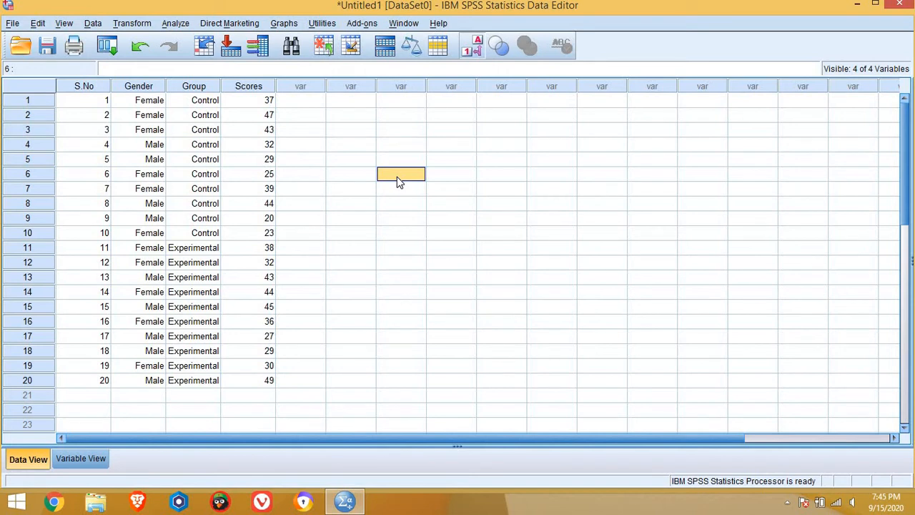
Start a Frequencies analysis from the descriptive statistics and add Gender and Group as its variables
{"action": "left_click", "coordinate": [176, 24]}
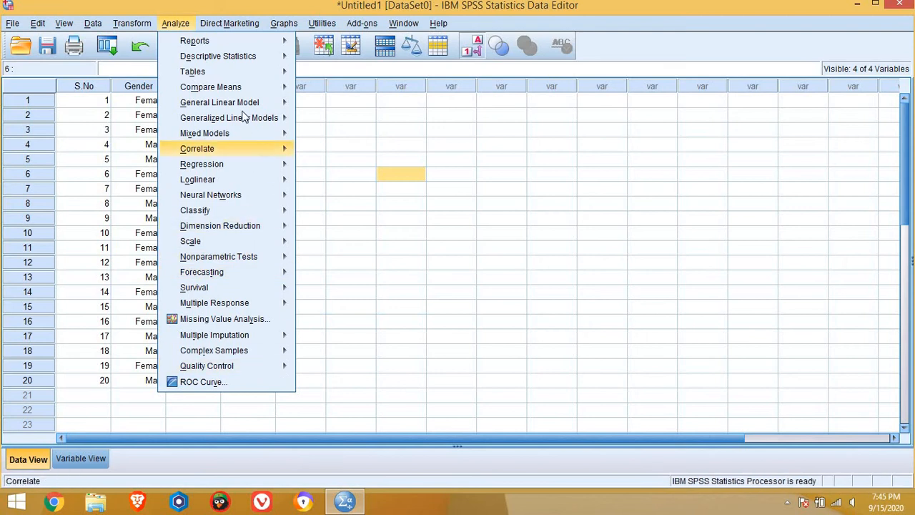
{"action": "mouse_move", "coordinate": [259, 75]}
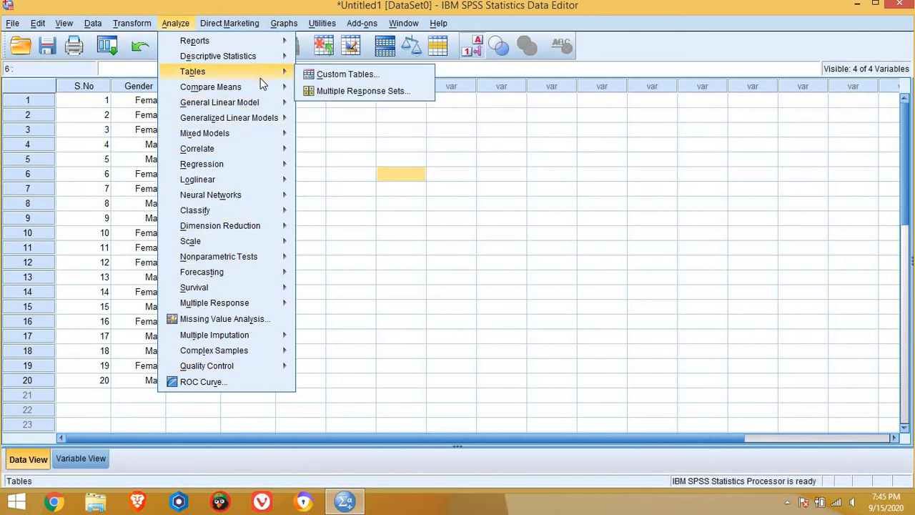
{"action": "mouse_move", "coordinate": [236, 55]}
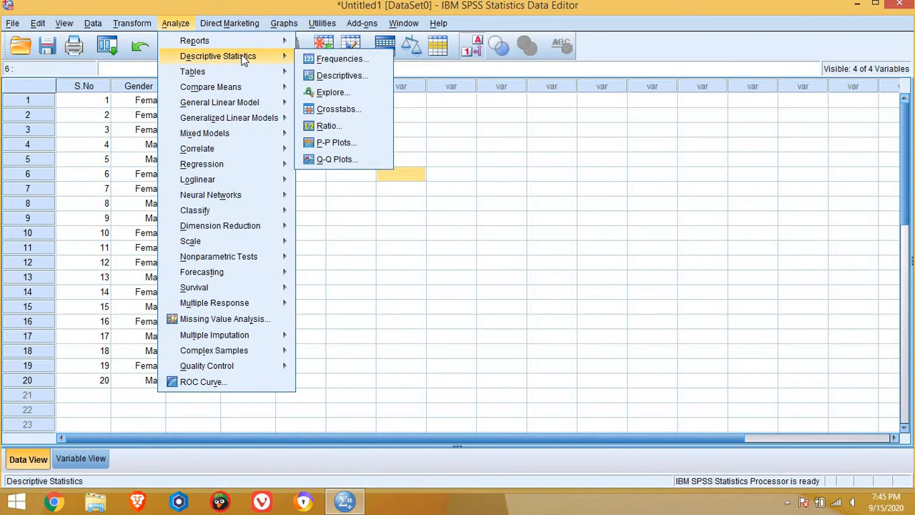
{"action": "left_click", "coordinate": [351, 60]}
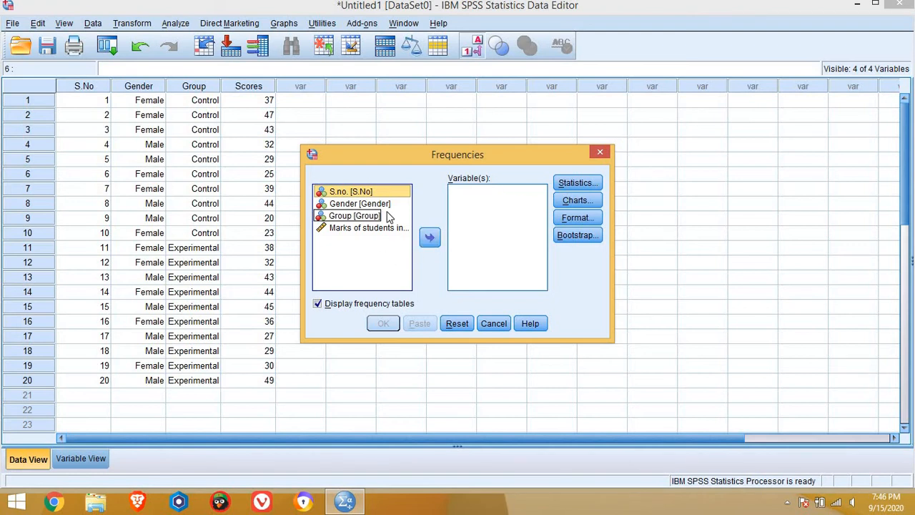
{"action": "left_click", "coordinate": [352, 204]}
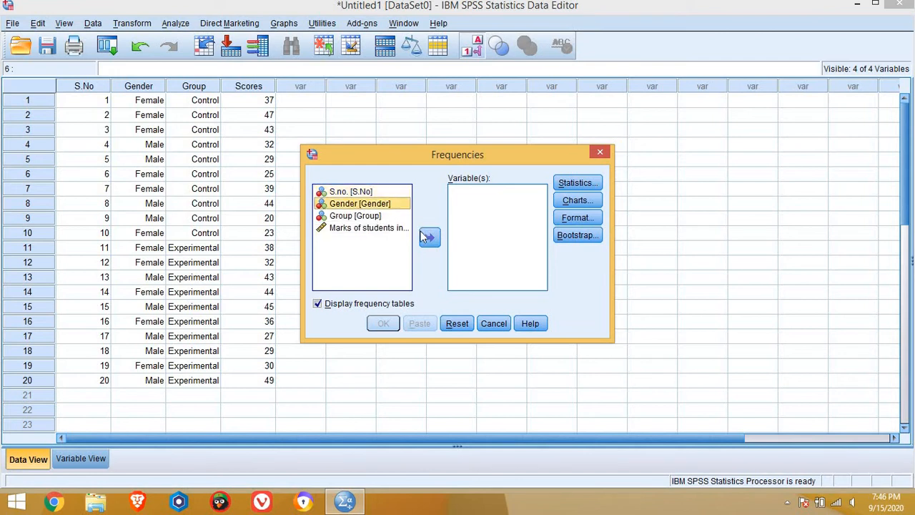
{"action": "left_click", "coordinate": [427, 238]}
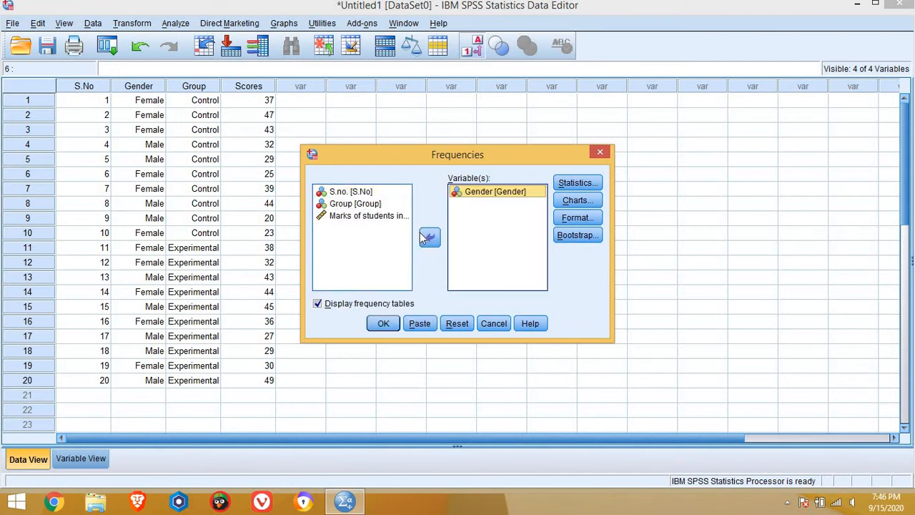
{"action": "left_click", "coordinate": [361, 205]}
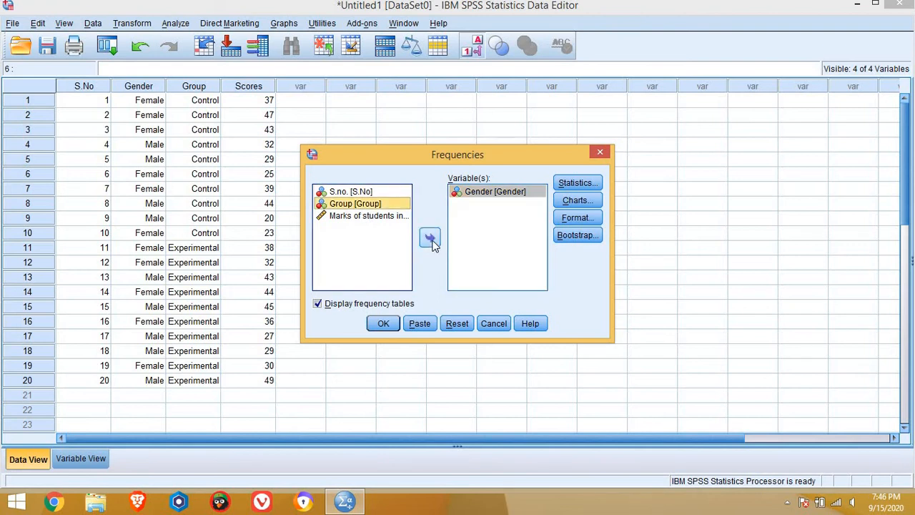
{"action": "left_click", "coordinate": [431, 240]}
Include the students' marks variable in the Frequencies analysis alongside Gender and Group
{"action": "left_click", "coordinate": [383, 204]}
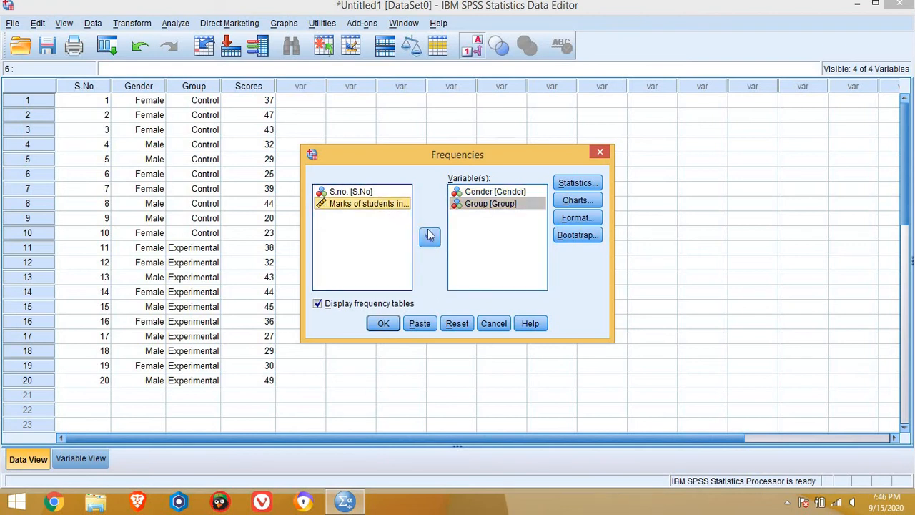
{"action": "left_click", "coordinate": [429, 236]}
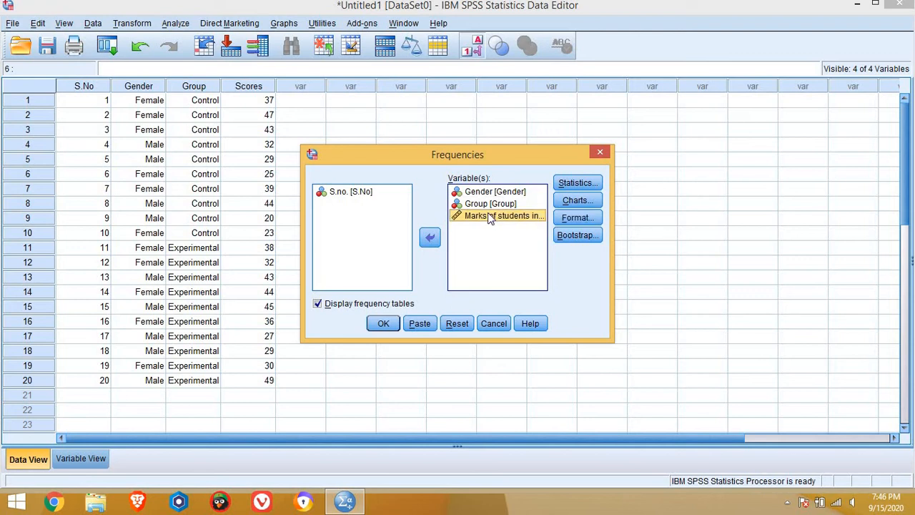
{"action": "left_click", "coordinate": [430, 239]}
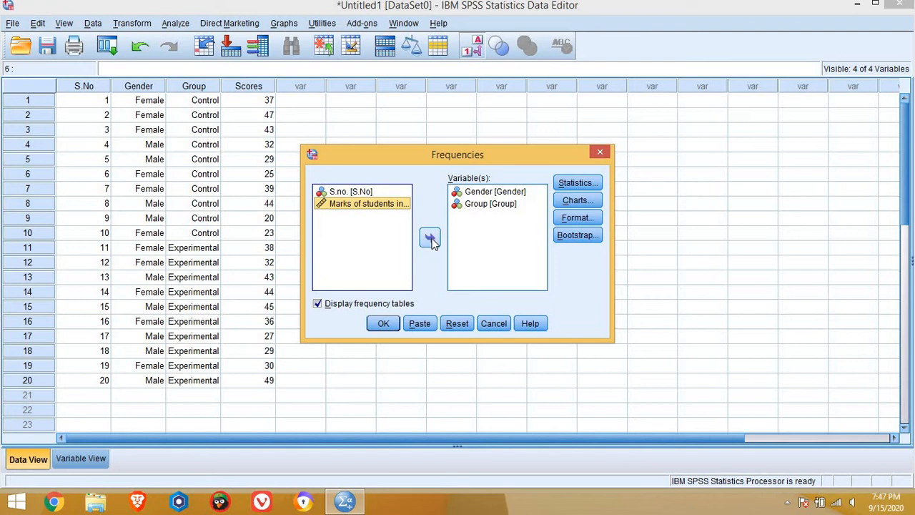
{"action": "left_click", "coordinate": [430, 240]}
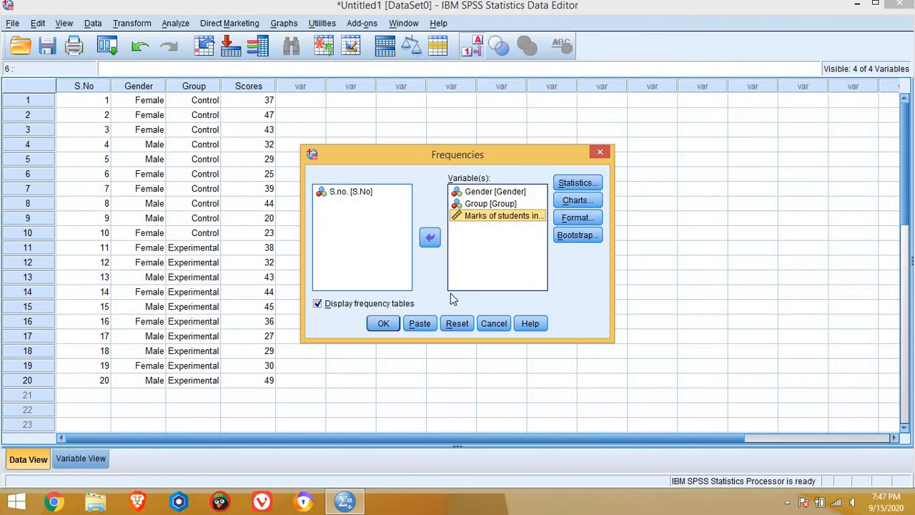
Run the Frequencies analysis and review the frequency tables for Gender, Group and the students' marks
{"action": "left_click", "coordinate": [384, 324]}
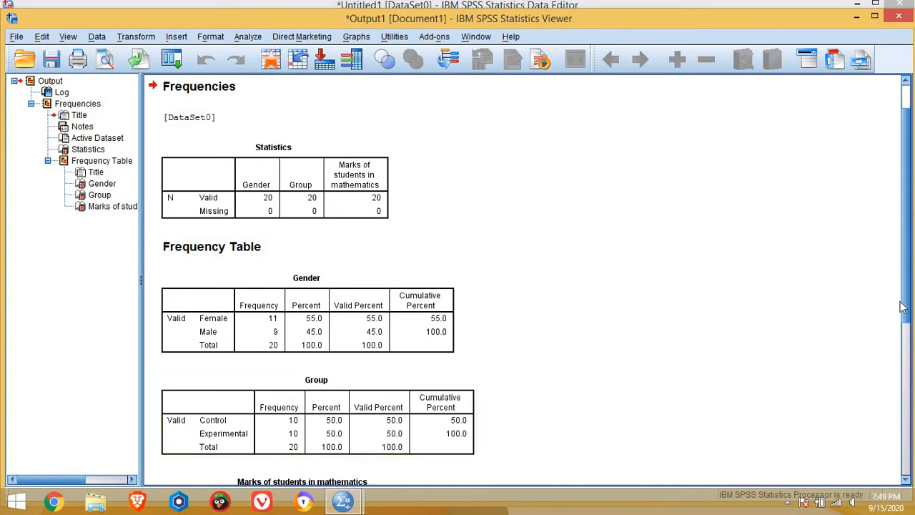
{"action": "scroll", "coordinate": [907, 310], "scroll_direction": "down", "scroll_amount": 5}
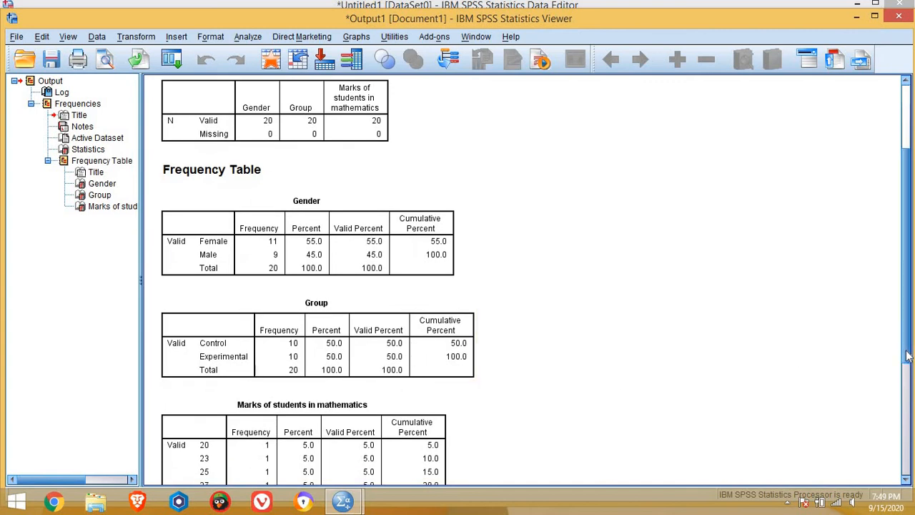
{"action": "left_click_drag", "start_coordinate": [910, 355], "coordinate": [908, 434]}
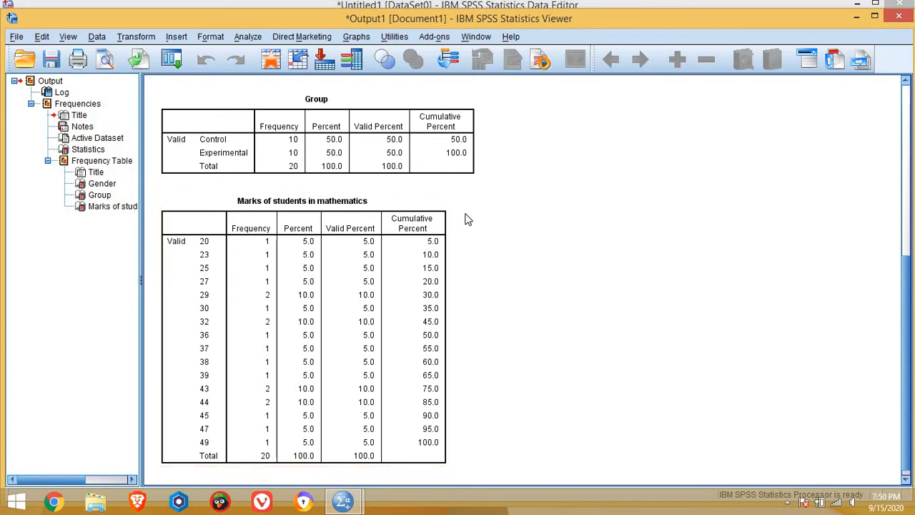
Set up another Frequencies analysis with Gender and Group removed, keeping only the students' marks, and turn off the frequency tables
{"action": "left_click", "coordinate": [248, 38]}
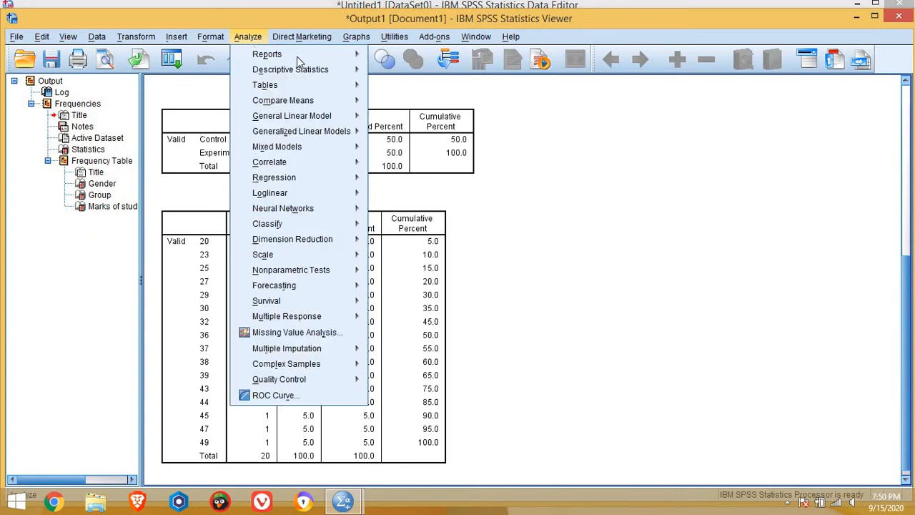
{"action": "mouse_move", "coordinate": [319, 76]}
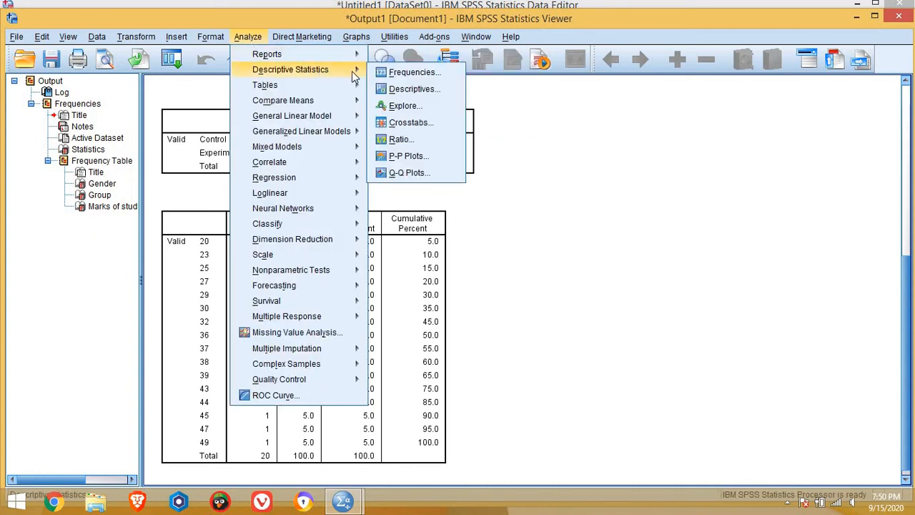
{"action": "left_click", "coordinate": [411, 74]}
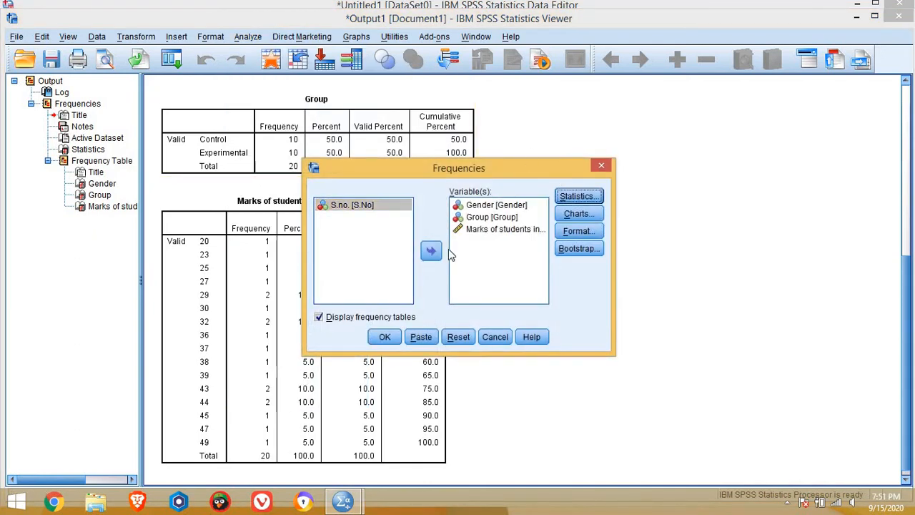
{"action": "left_click", "coordinate": [483, 209]}
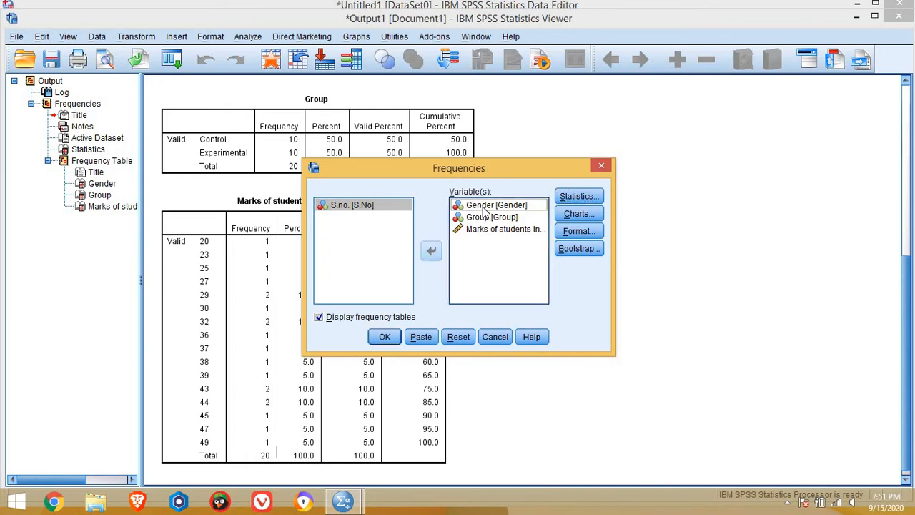
{"action": "left_click", "coordinate": [484, 210]}
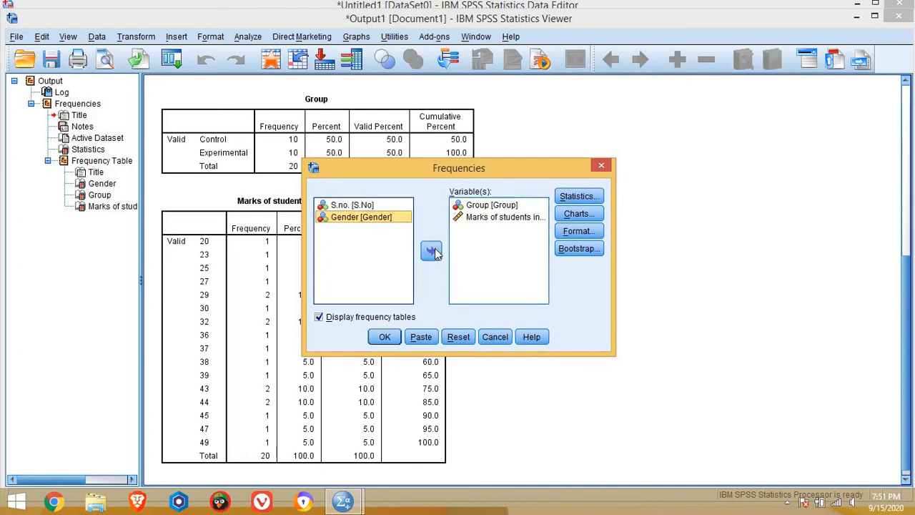
{"action": "left_click", "coordinate": [495, 207]}
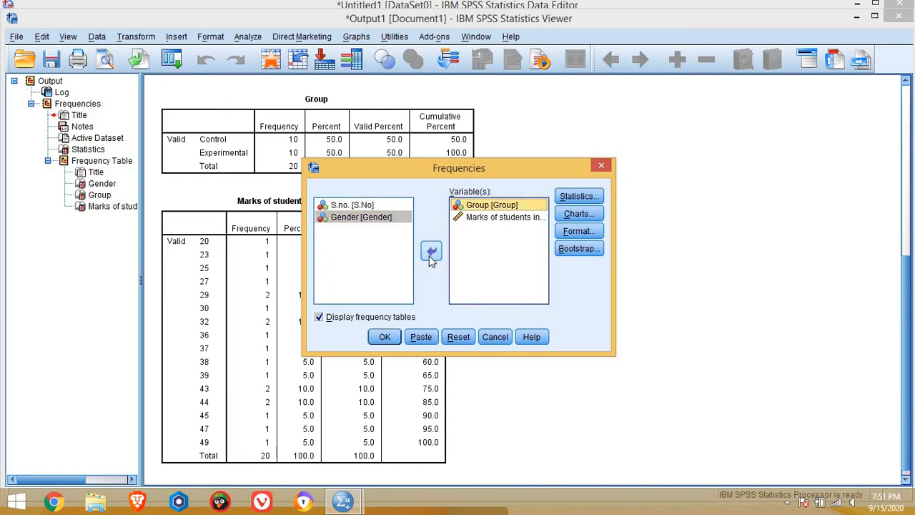
{"action": "left_click", "coordinate": [431, 252]}
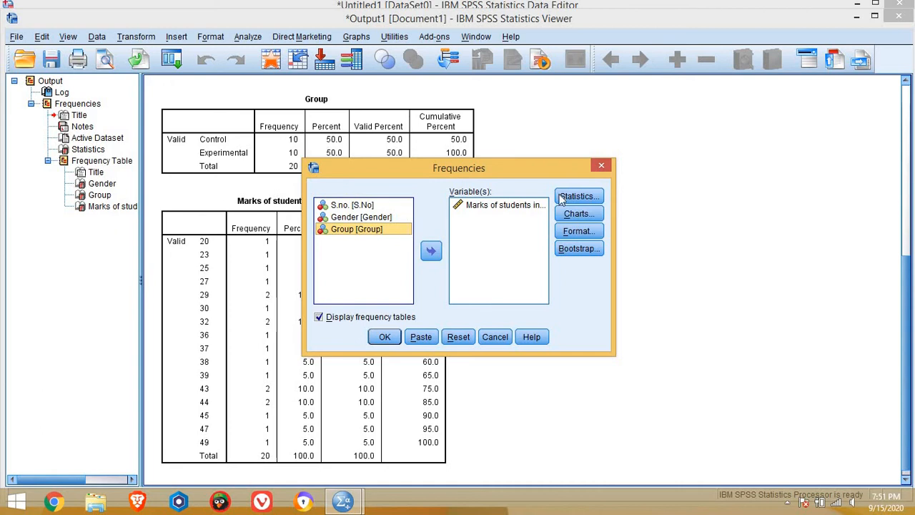
{"action": "left_click", "coordinate": [318, 318]}
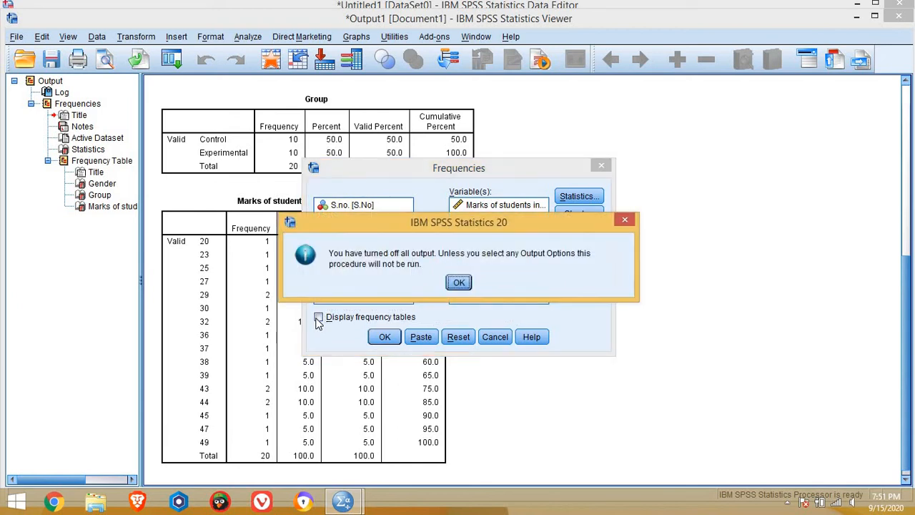
{"action": "left_click", "coordinate": [461, 284]}
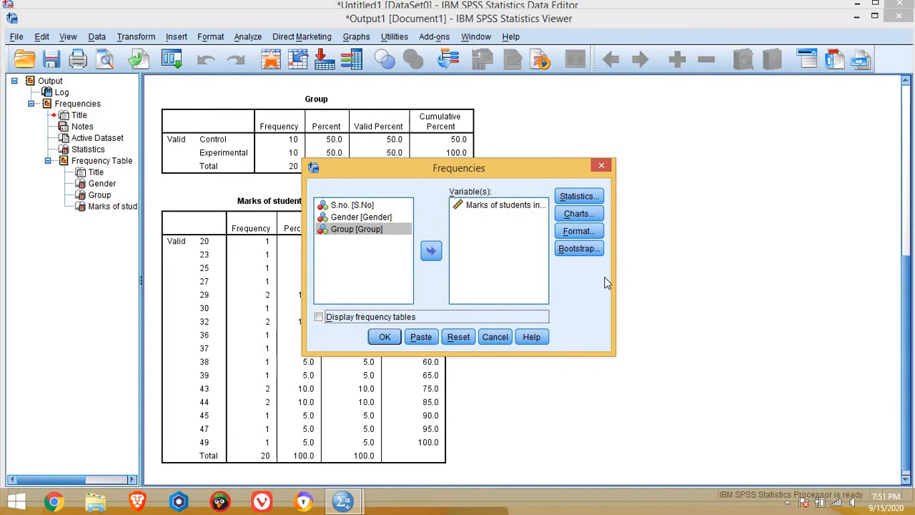
Request the mean, standard deviation, minimum and maximum for the students' marks and run the Frequencies analysis
{"action": "left_click", "coordinate": [578, 197]}
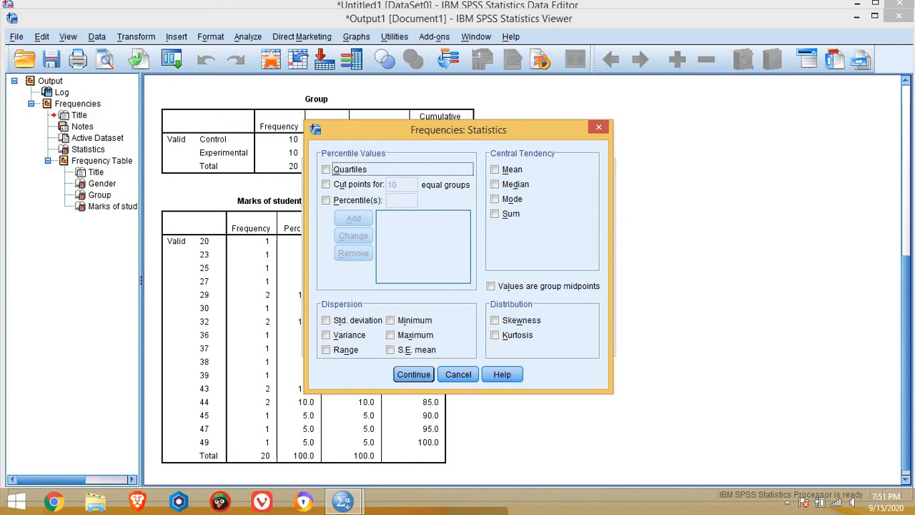
{"action": "left_click", "coordinate": [495, 170]}
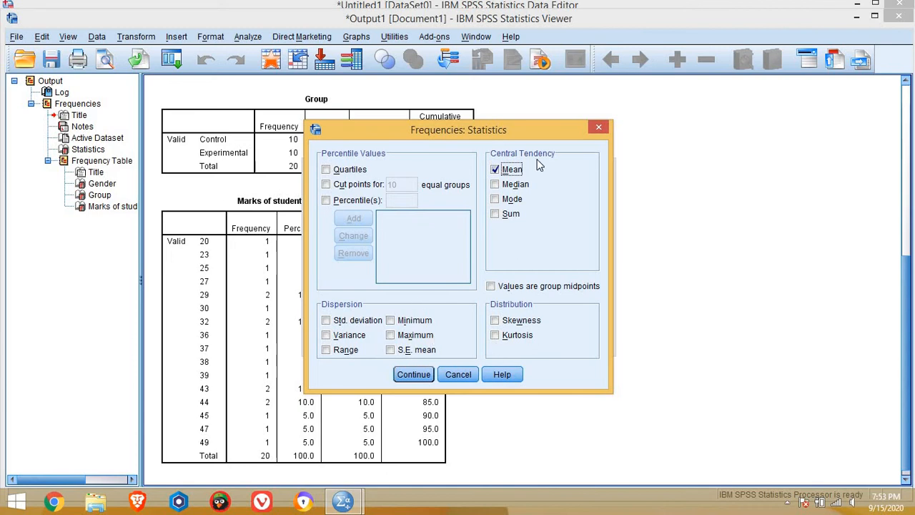
{"action": "left_click", "coordinate": [326, 321]}
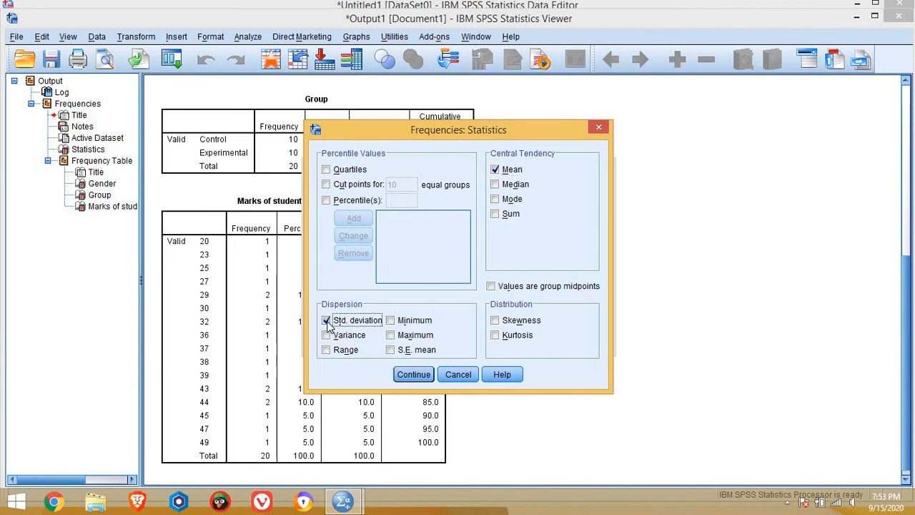
{"action": "left_click", "coordinate": [390, 321]}
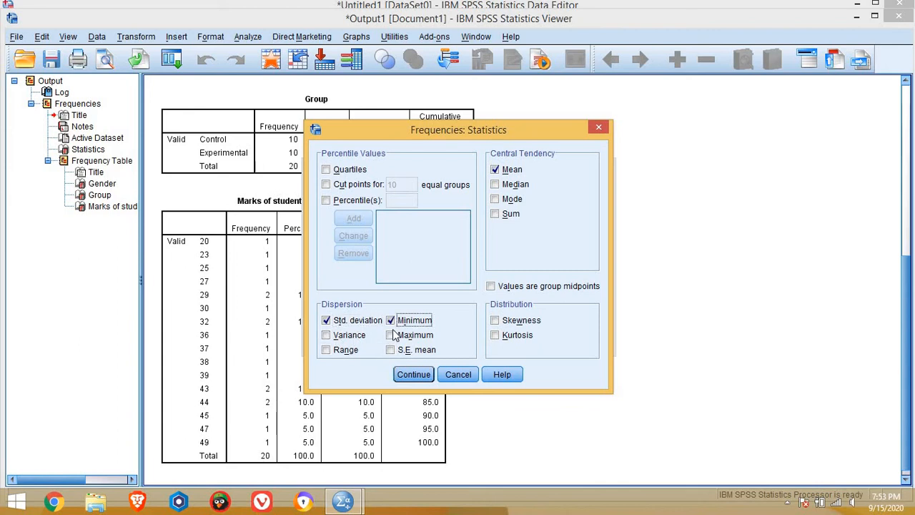
{"action": "left_click", "coordinate": [390, 335]}
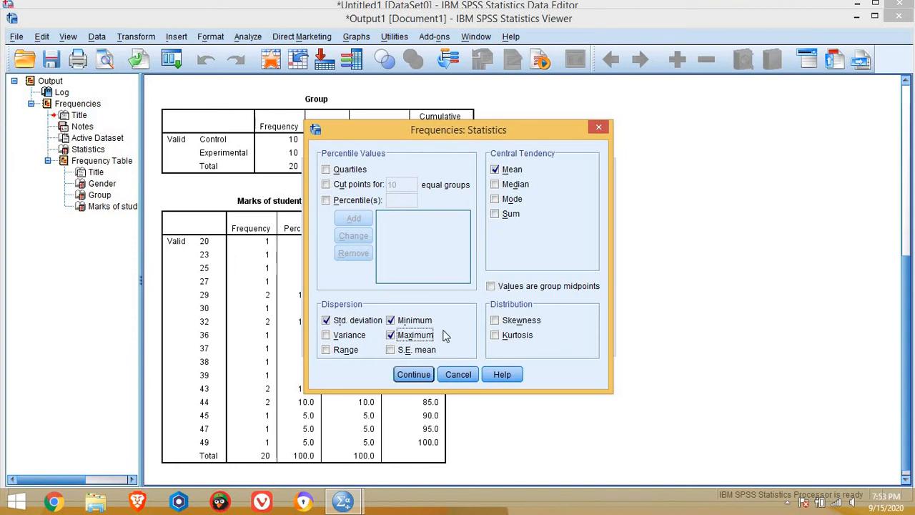
{"action": "left_click", "coordinate": [420, 375]}
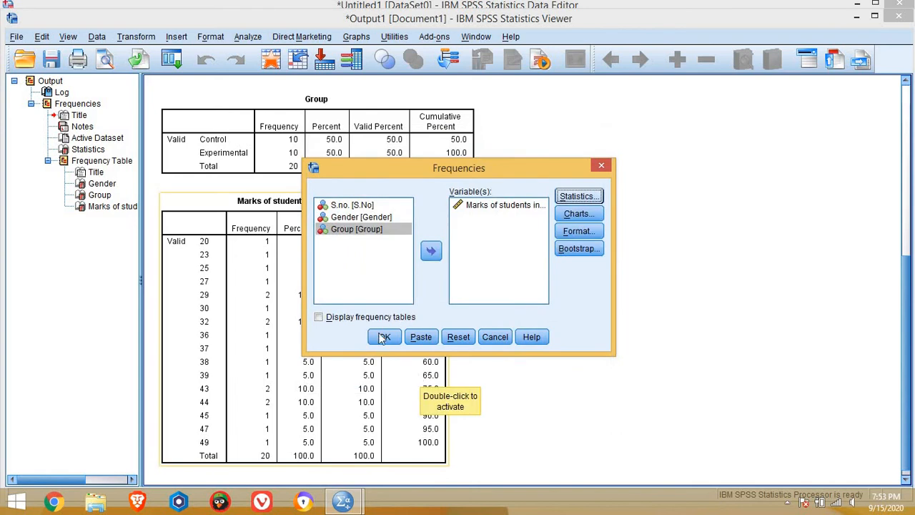
{"action": "left_click", "coordinate": [386, 339]}
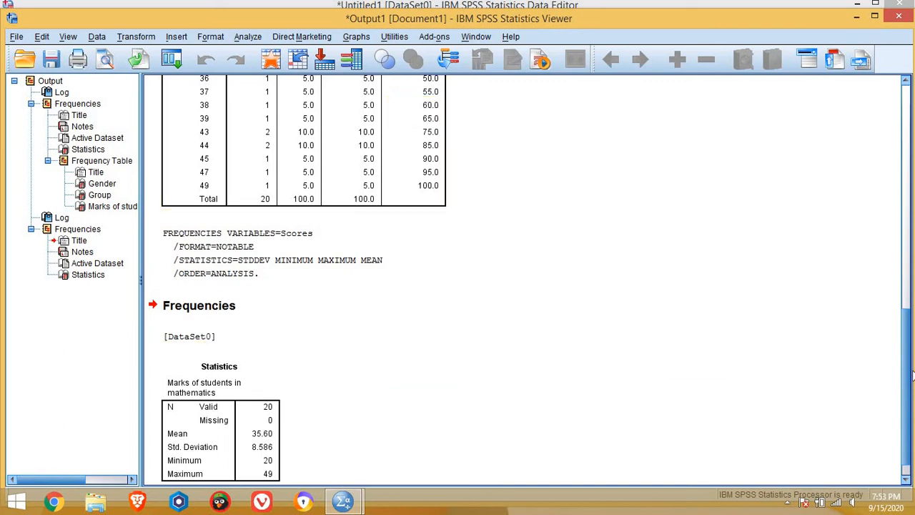
{"action": "scroll", "coordinate": [913, 379], "scroll_direction": "down", "scroll_amount": 1}
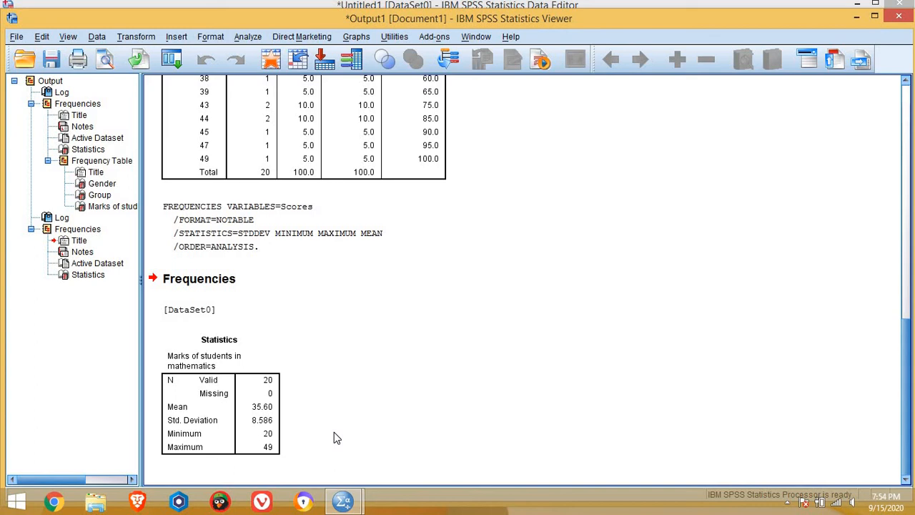
Start another Frequencies analysis and add Gender and Group to its variables alongside the students' marks
{"action": "left_click", "coordinate": [248, 37]}
{"action": "mouse_move", "coordinate": [321, 77]}
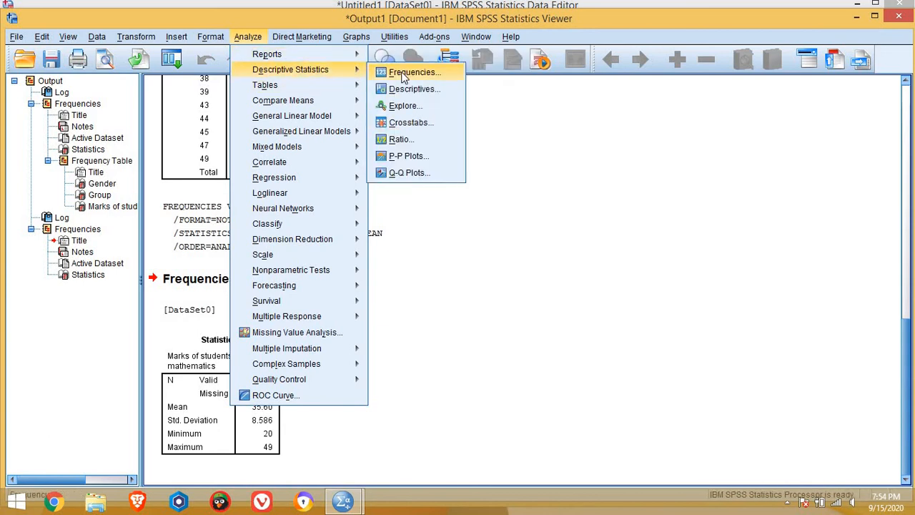
{"action": "left_click", "coordinate": [404, 77]}
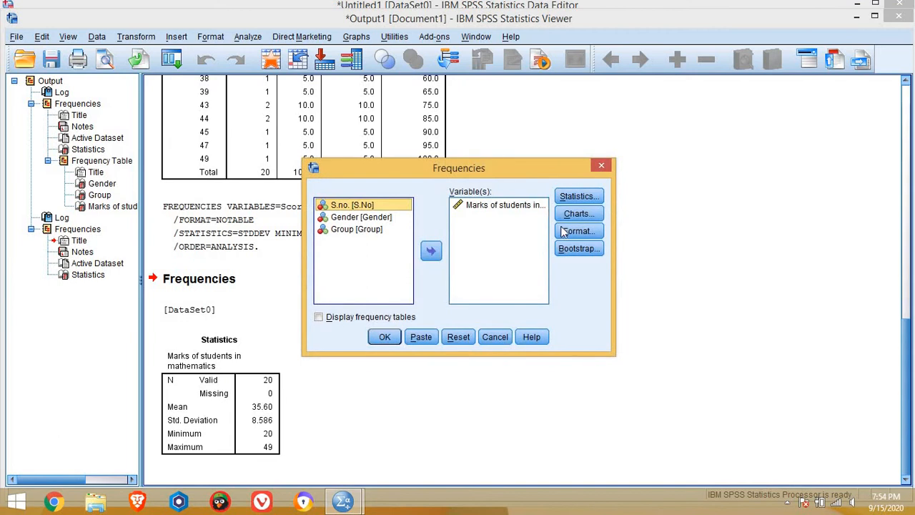
{"action": "left_click", "coordinate": [362, 217]}
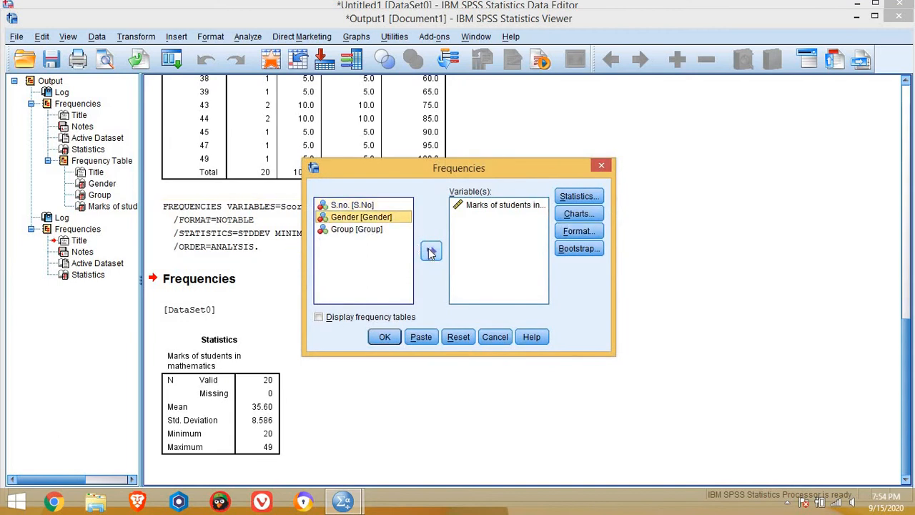
{"action": "double_click", "coordinate": [363, 218]}
{"action": "left_click", "coordinate": [362, 218]}
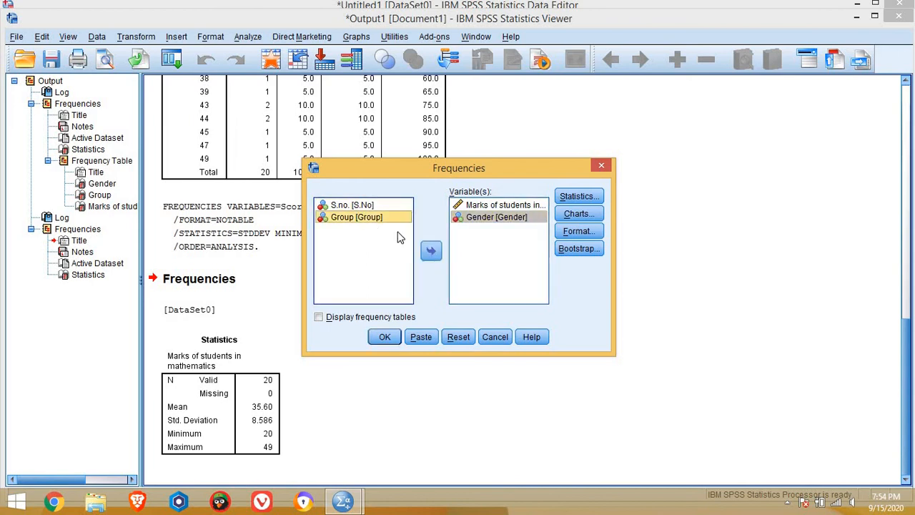
{"action": "left_click", "coordinate": [431, 252]}
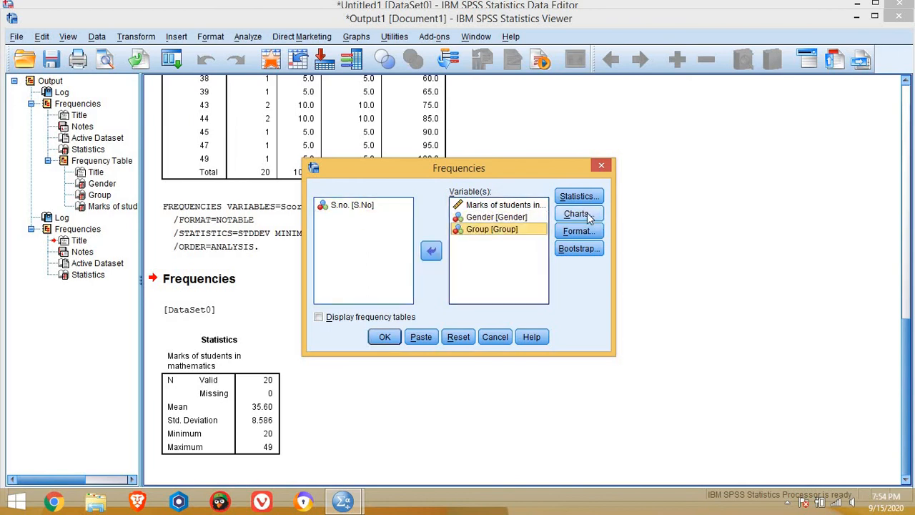
Add bar charts showing percentages to the Frequencies analysis and run it
{"action": "left_click", "coordinate": [578, 214]}
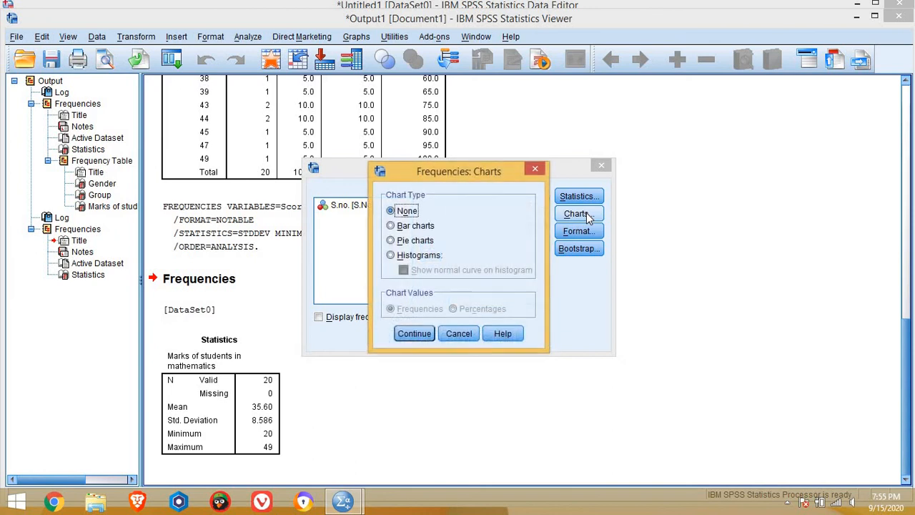
{"action": "left_click", "coordinate": [392, 226]}
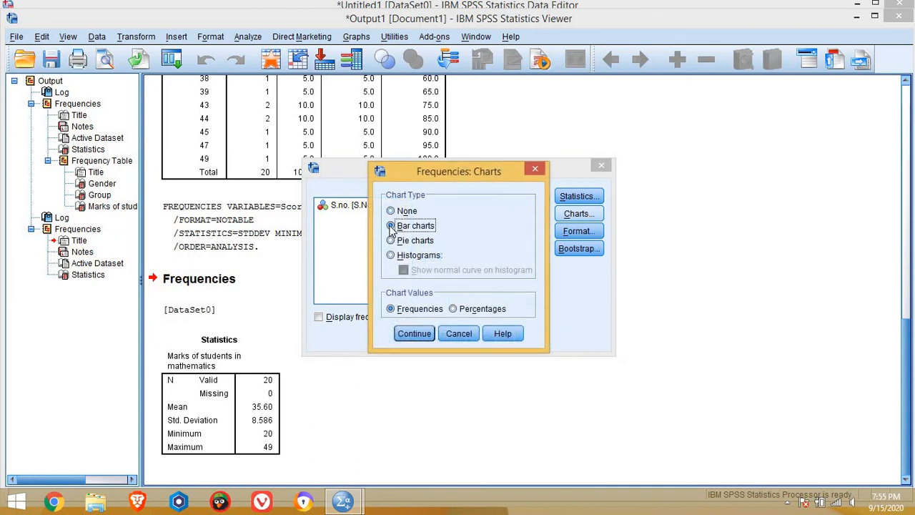
{"action": "left_click", "coordinate": [454, 310]}
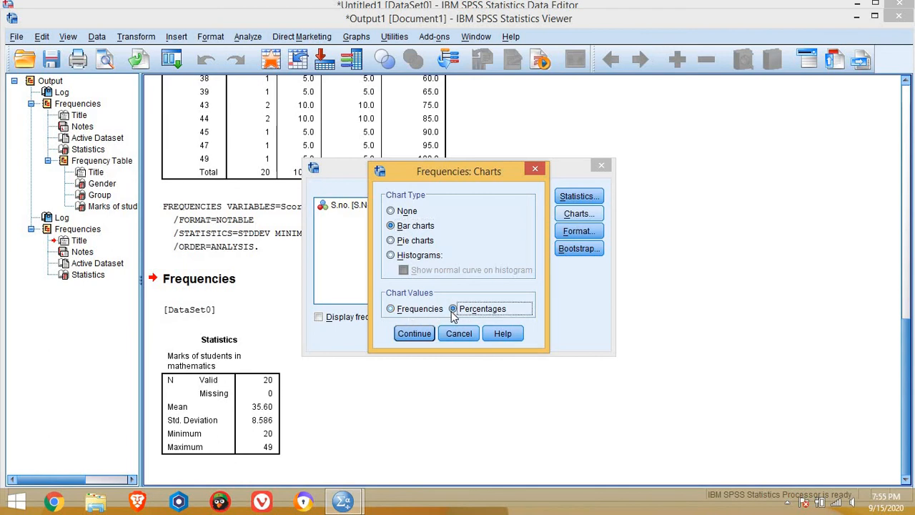
{"action": "left_click", "coordinate": [416, 336]}
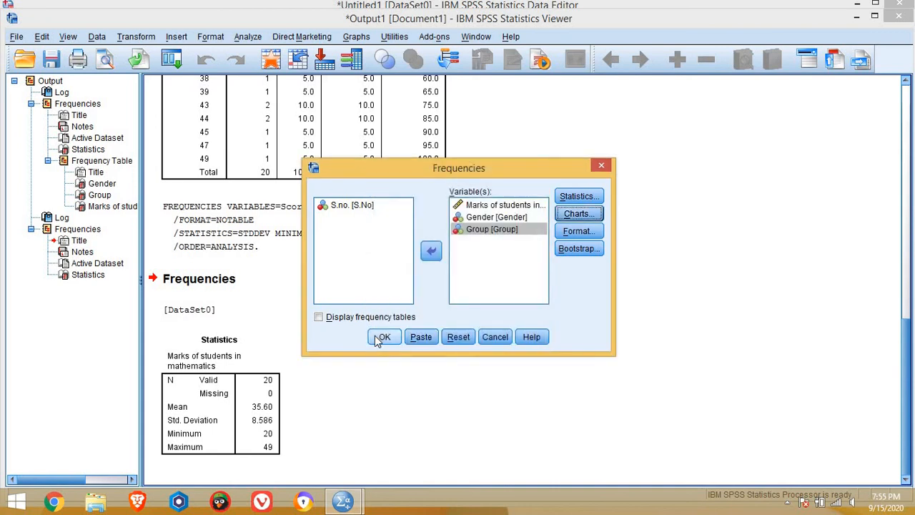
{"action": "left_click", "coordinate": [379, 336]}
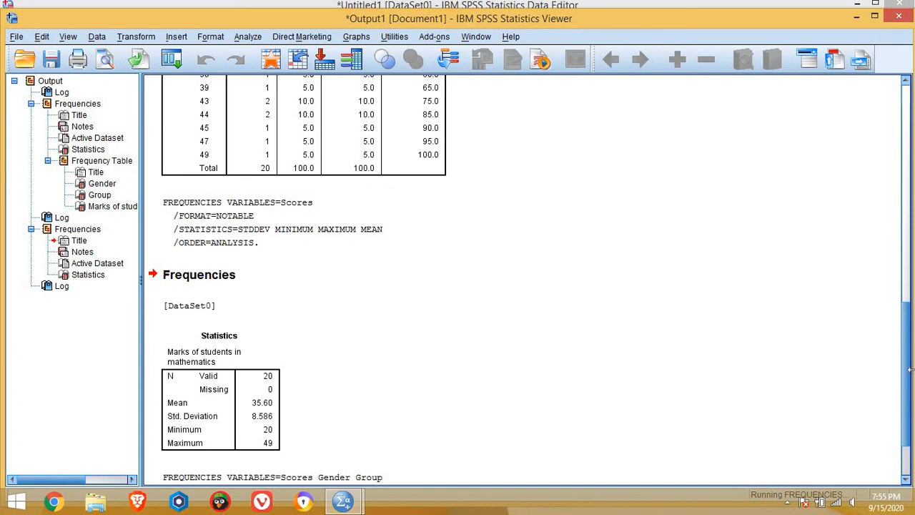
Examine the statistics table and the percentage bar charts for the students' marks, Gender and Group in the output
{"action": "scroll", "coordinate": [904, 364], "scroll_direction": "down", "scroll_amount": 2}
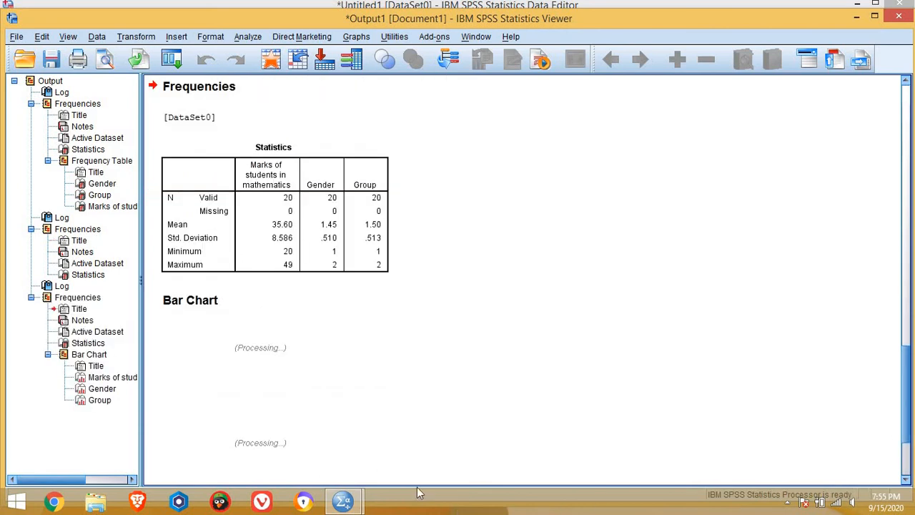
{"action": "left_click_drag", "start_coordinate": [908, 294], "coordinate": [911, 357]}
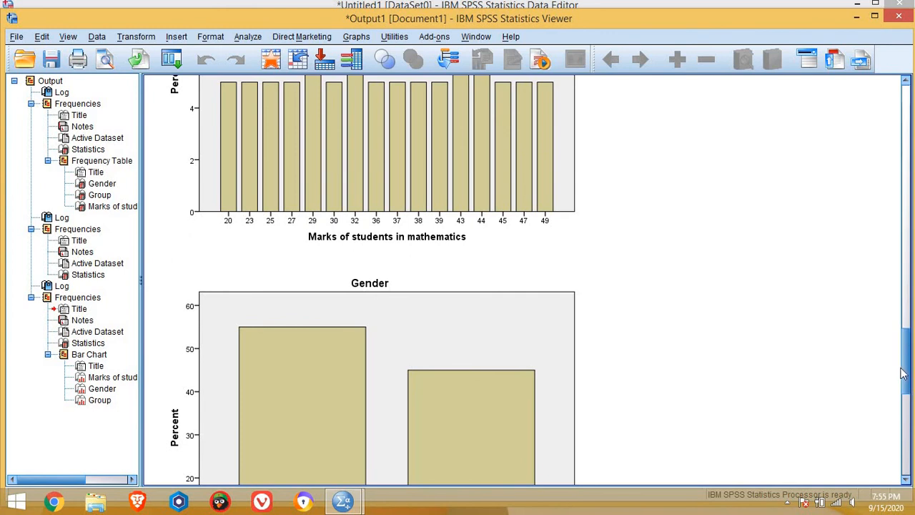
{"action": "left_click_drag", "start_coordinate": [909, 376], "coordinate": [912, 405]}
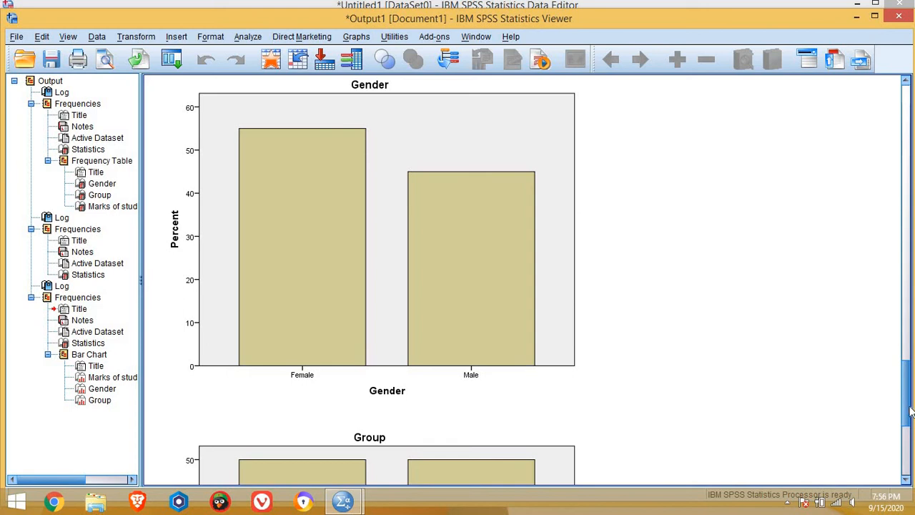
{"action": "left_click_drag", "start_coordinate": [911, 407], "coordinate": [911, 444]}
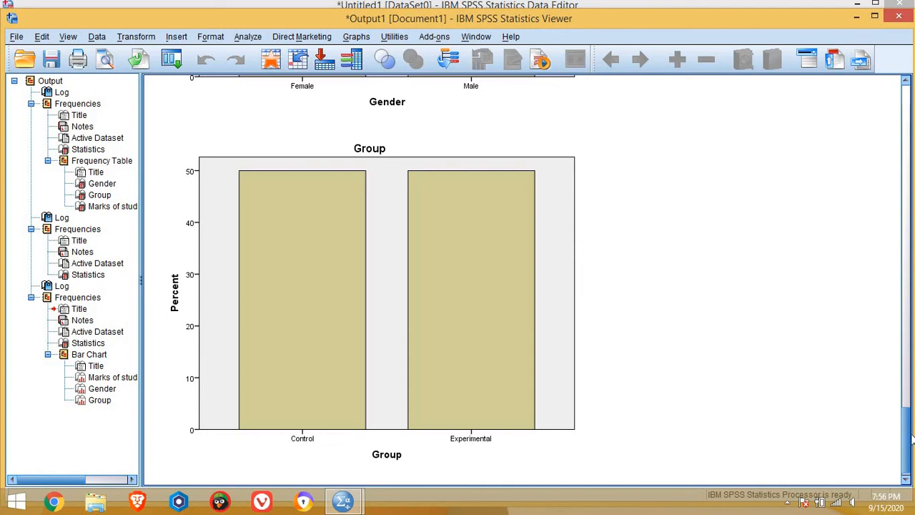
{"action": "left_click_drag", "start_coordinate": [908, 437], "coordinate": [894, 318]}
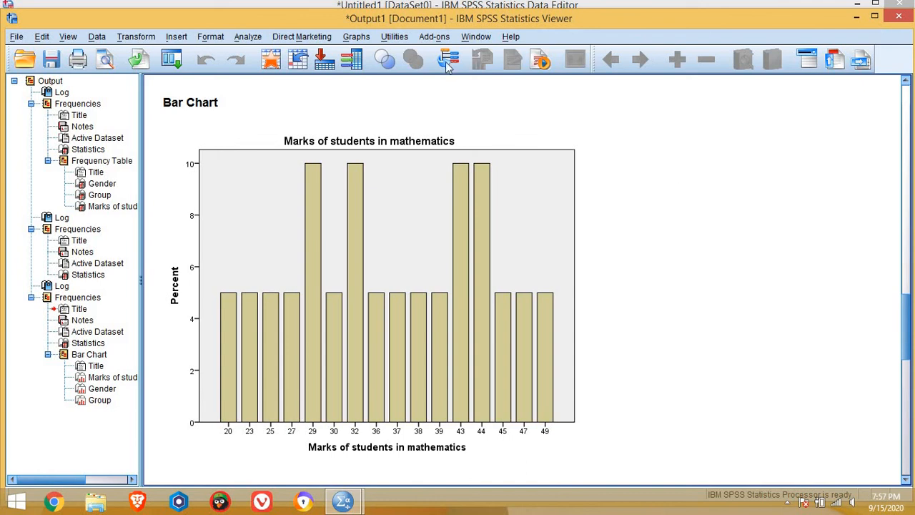
Start another Frequencies analysis and remove Gender and Group from its variables, keeping only the students' marks in mathematics
{"action": "left_click", "coordinate": [257, 38]}
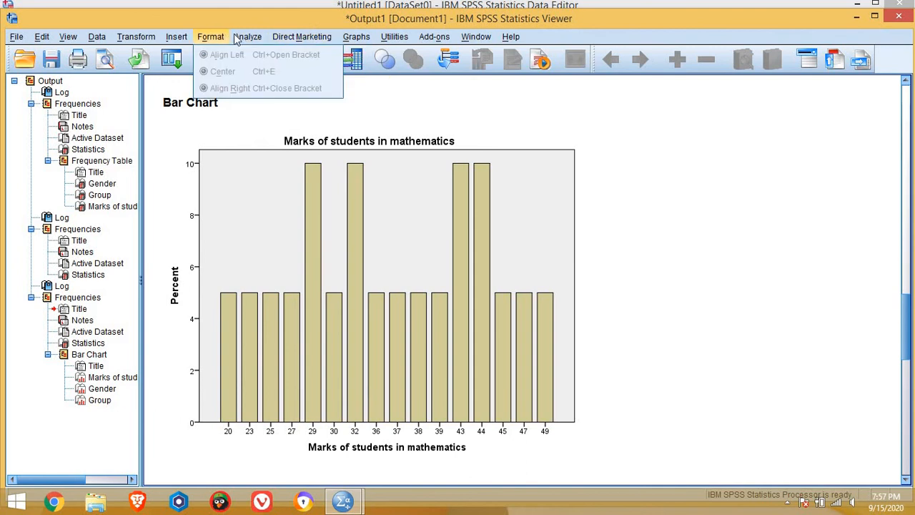
{"action": "mouse_move", "coordinate": [293, 72]}
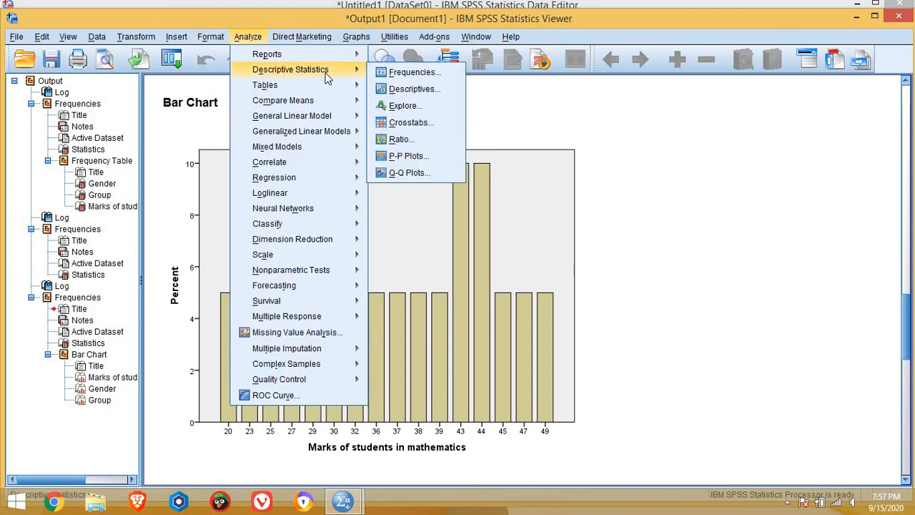
{"action": "left_click", "coordinate": [422, 73]}
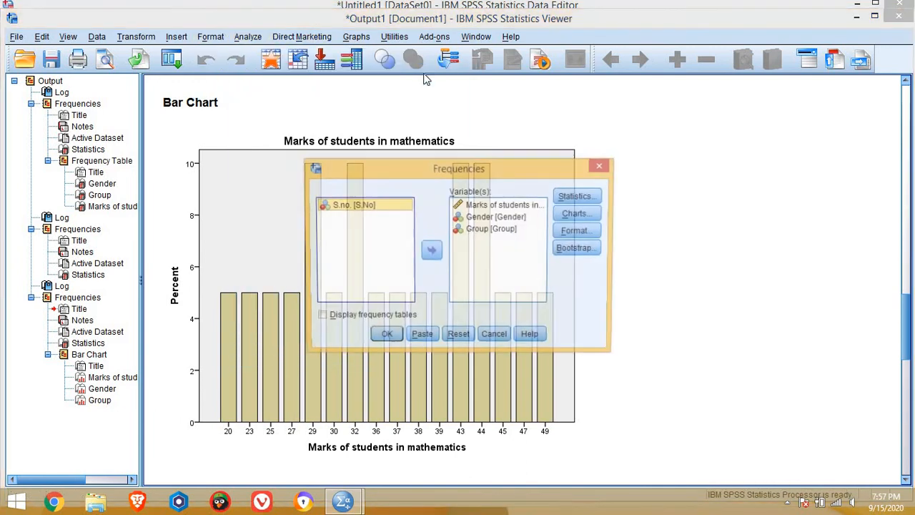
{"action": "left_click", "coordinate": [584, 213]}
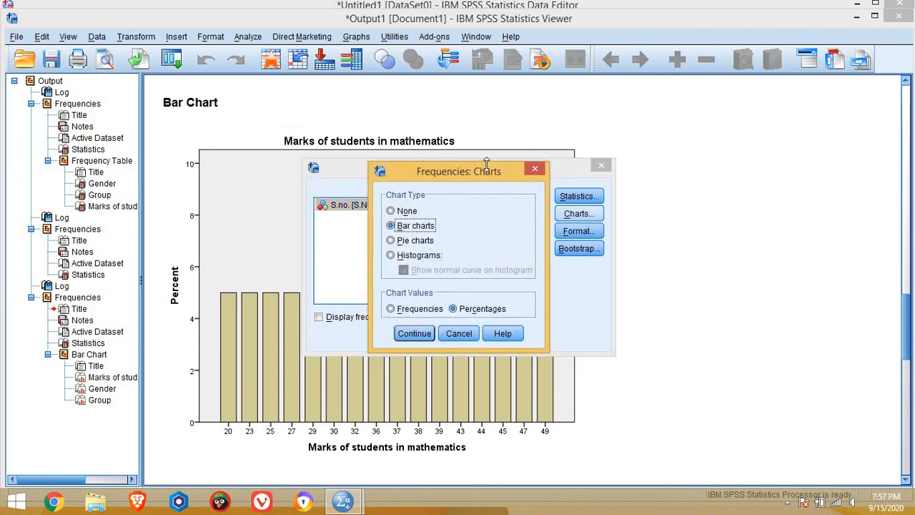
{"action": "left_click", "coordinate": [538, 170]}
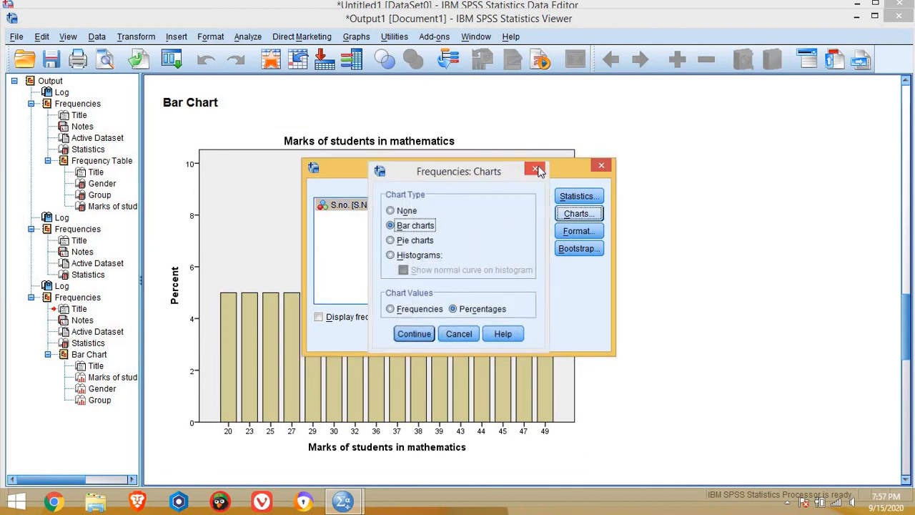
{"action": "left_click", "coordinate": [496, 218]}
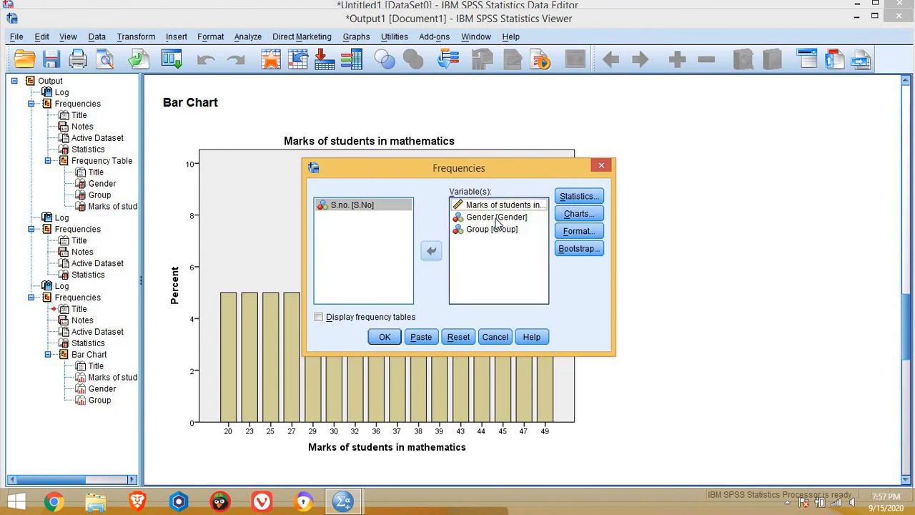
{"action": "left_click", "coordinate": [431, 252]}
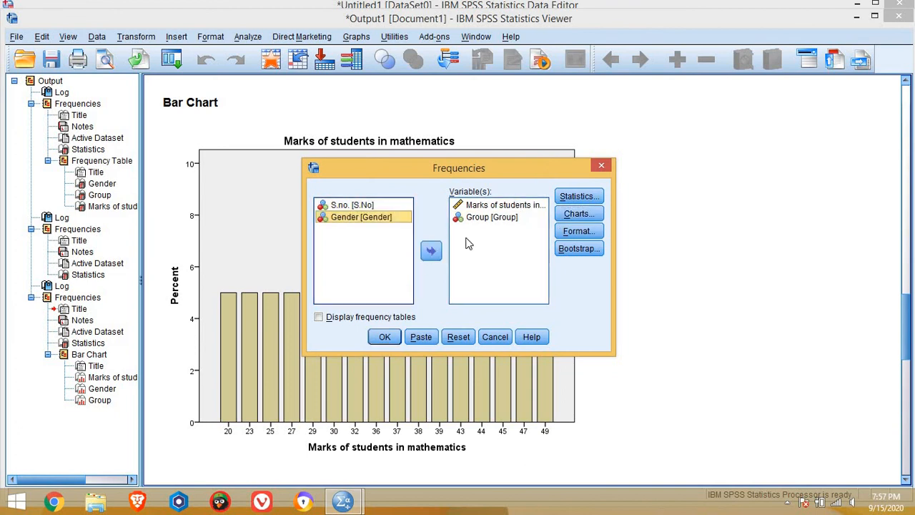
{"action": "left_click", "coordinate": [509, 218]}
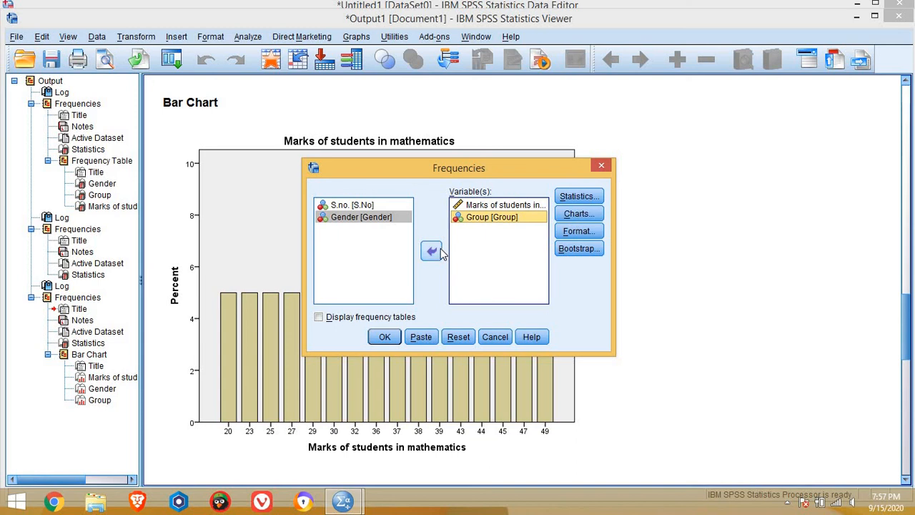
{"action": "left_click", "coordinate": [433, 252]}
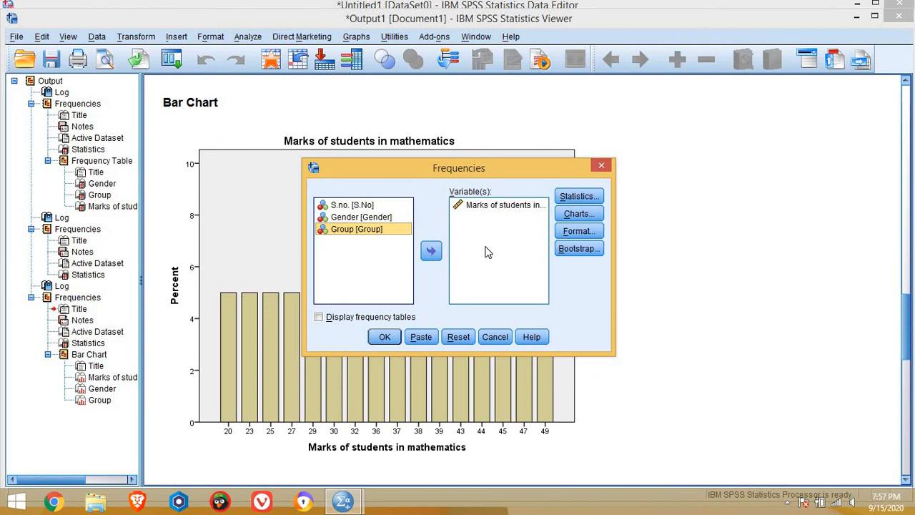
Switch the Frequencies charts to histograms with a normal curve, run the analysis and view the histogram of the students' marks
{"action": "left_click", "coordinate": [577, 214]}
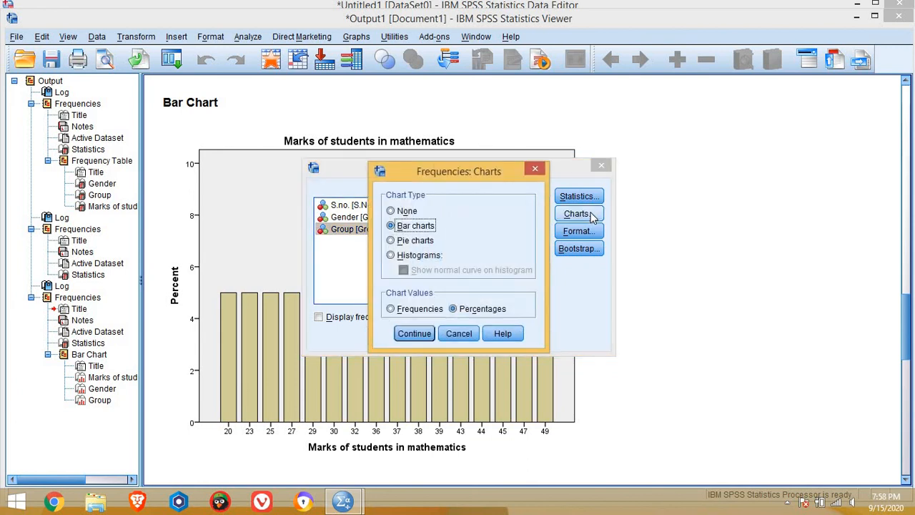
{"action": "left_click", "coordinate": [391, 257]}
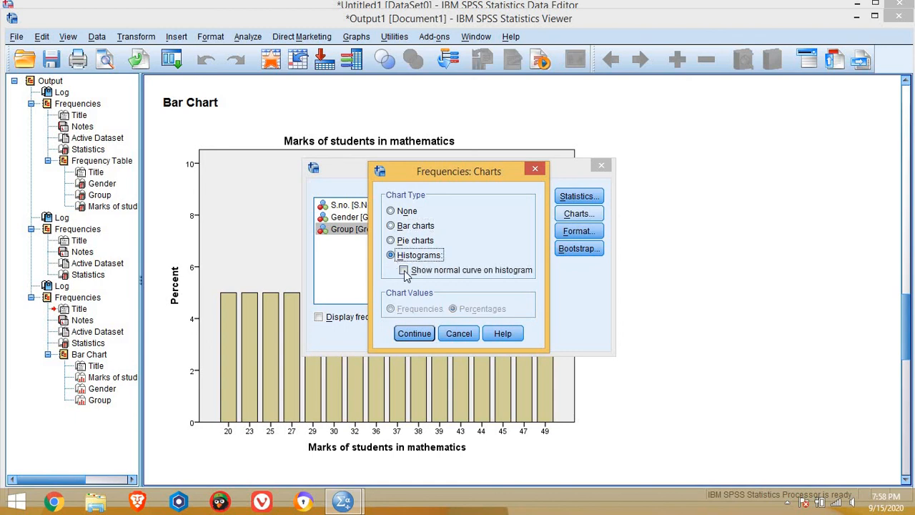
{"action": "left_click", "coordinate": [403, 271]}
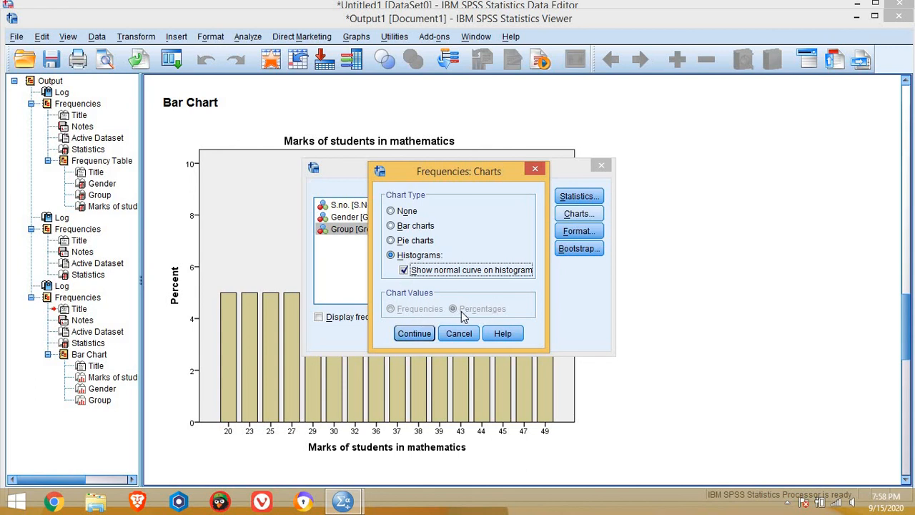
{"action": "left_click", "coordinate": [412, 334]}
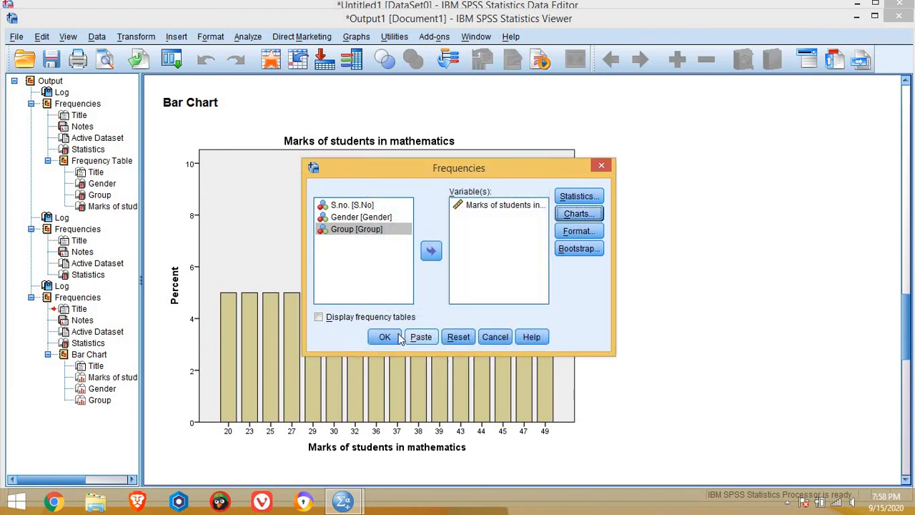
{"action": "left_click", "coordinate": [388, 337]}
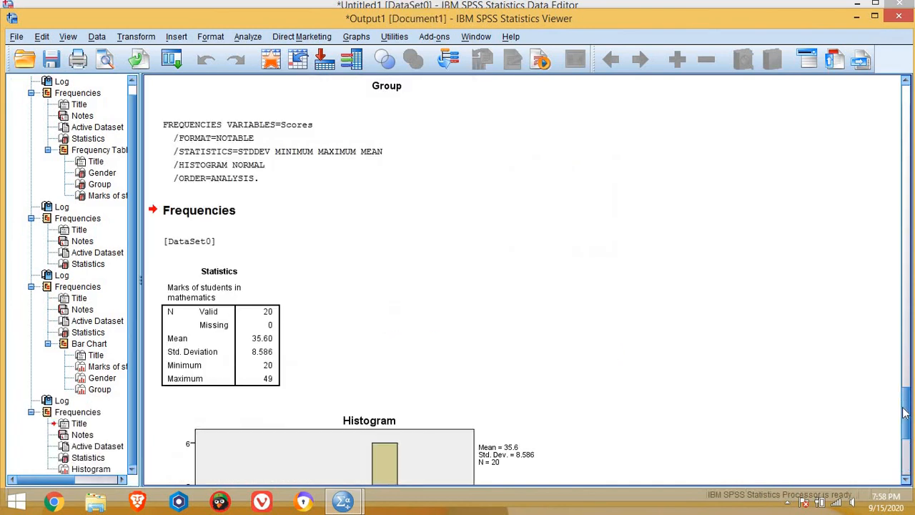
{"action": "left_click_drag", "start_coordinate": [906, 406], "coordinate": [913, 443]}
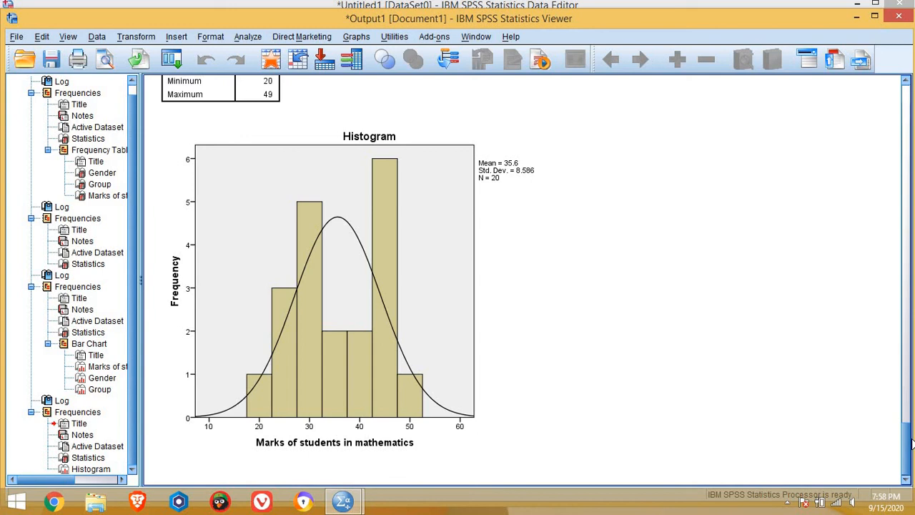
{"action": "left_click", "coordinate": [547, 428]}
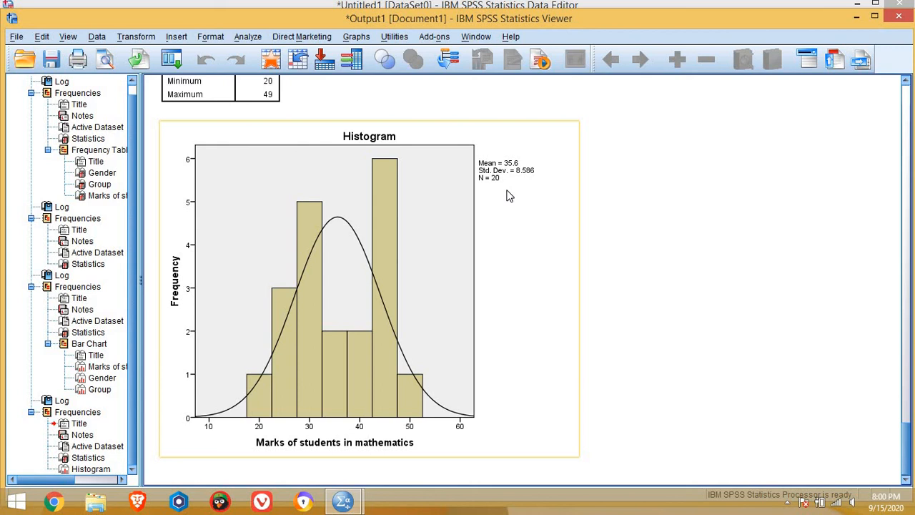
{"action": "left_click", "coordinate": [293, 84]}
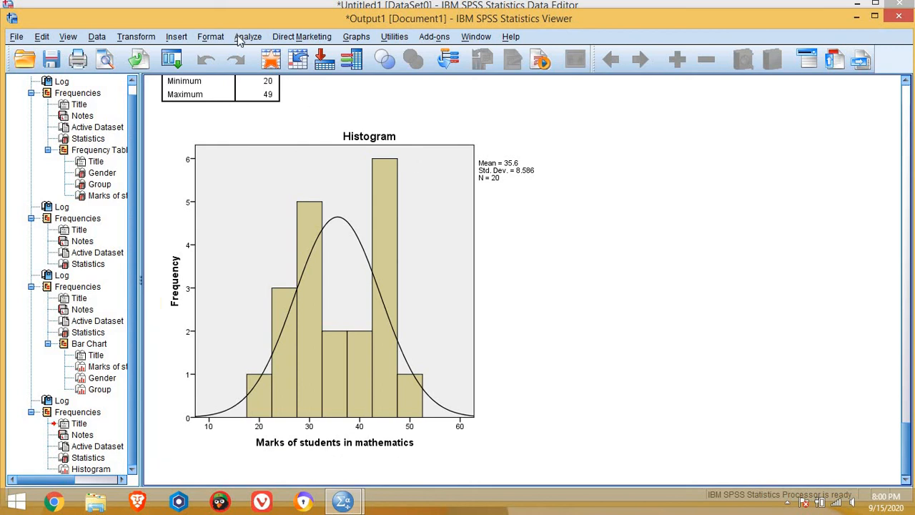
Start an Explore analysis from the descriptive statistics procedures
{"action": "left_click", "coordinate": [243, 38]}
{"action": "mouse_move", "coordinate": [326, 75]}
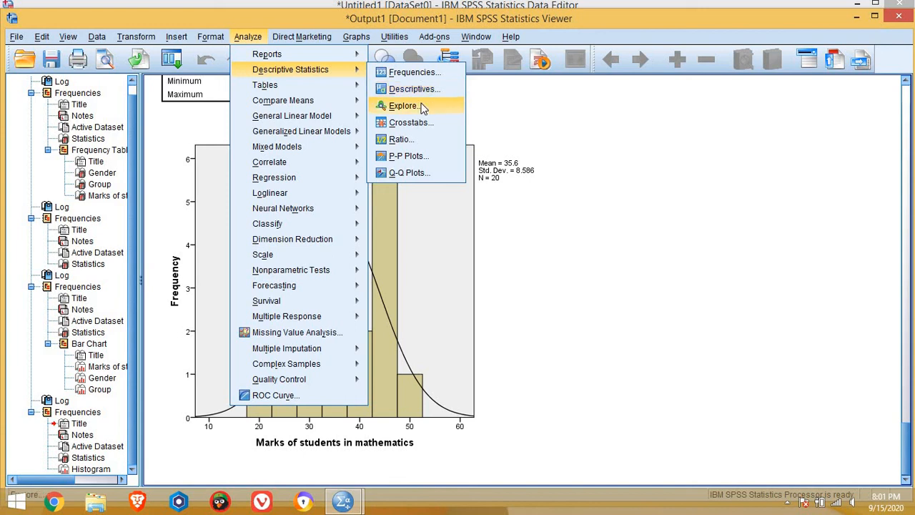
{"action": "left_click", "coordinate": [424, 105]}
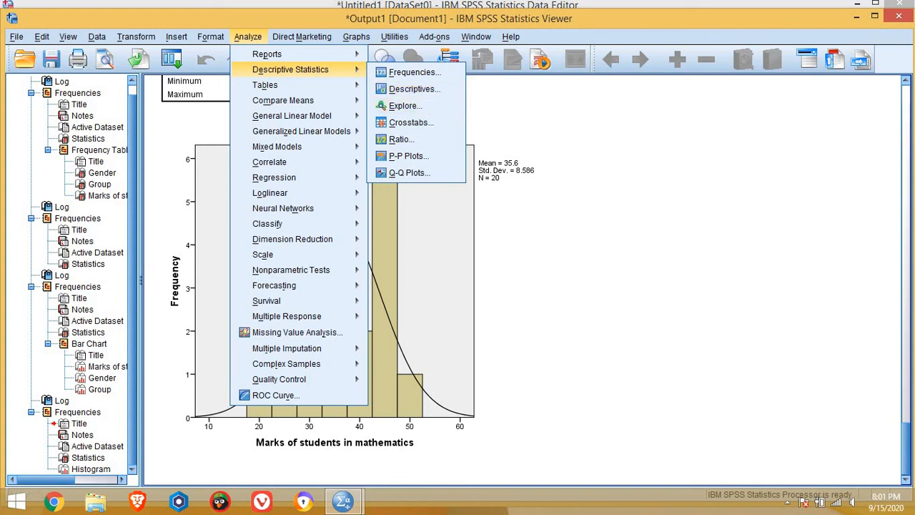